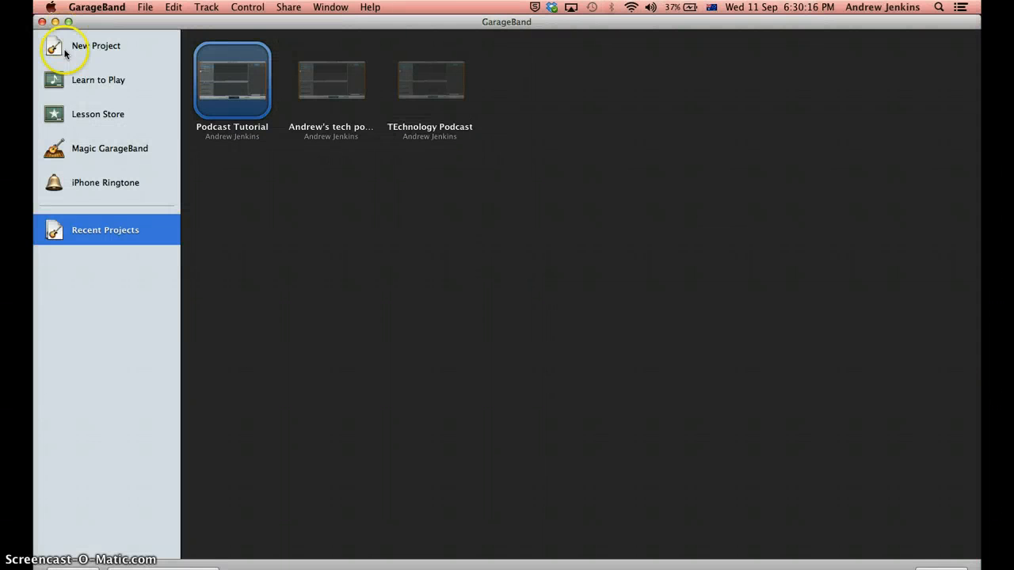
Create a new project from the podcast template named "Podcast tutorial" in the 2013 folder, replacing the existing project of that name
left_click(54, 46)
double_click(917, 109)
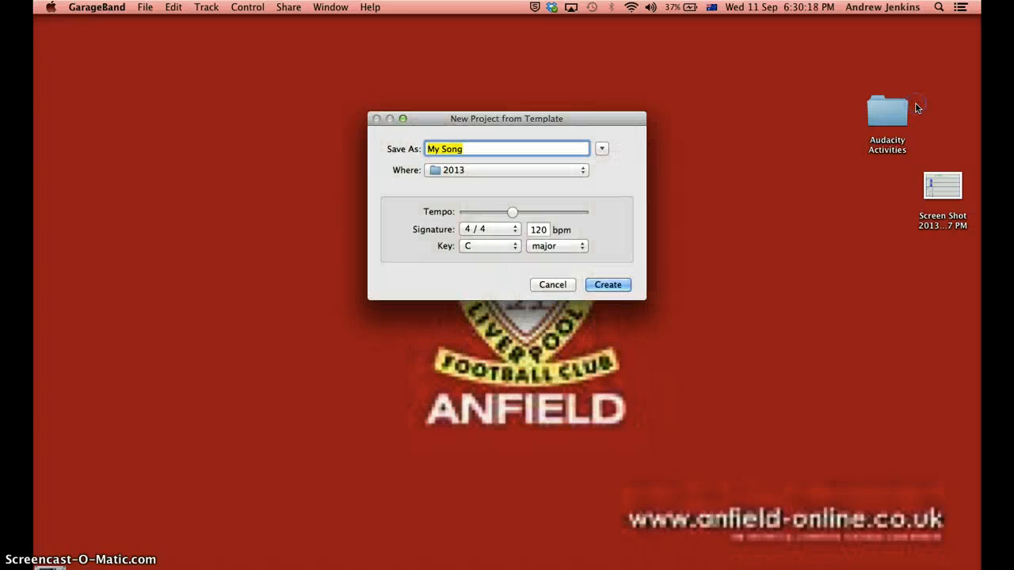
type("Po")
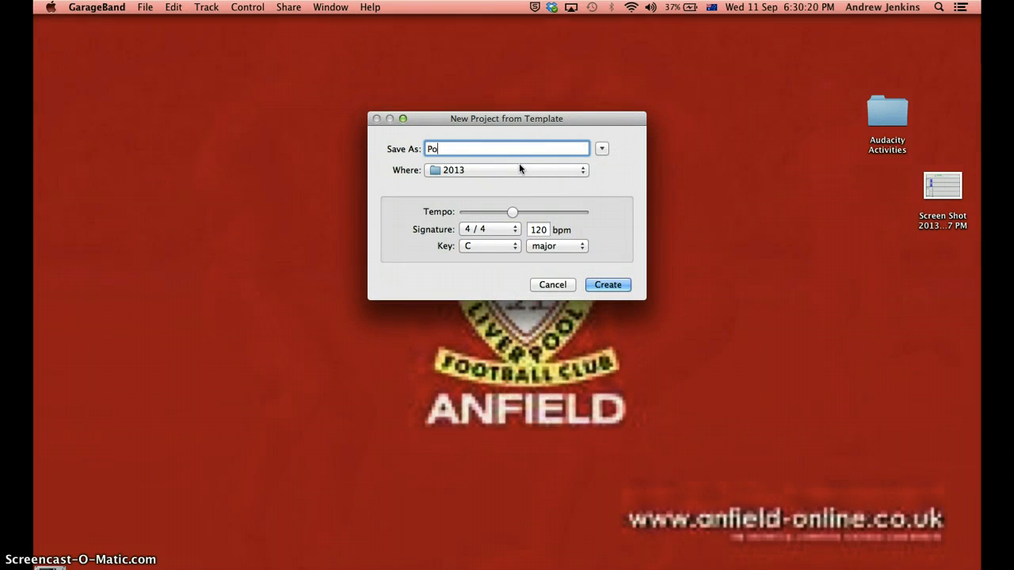
type("dcast t")
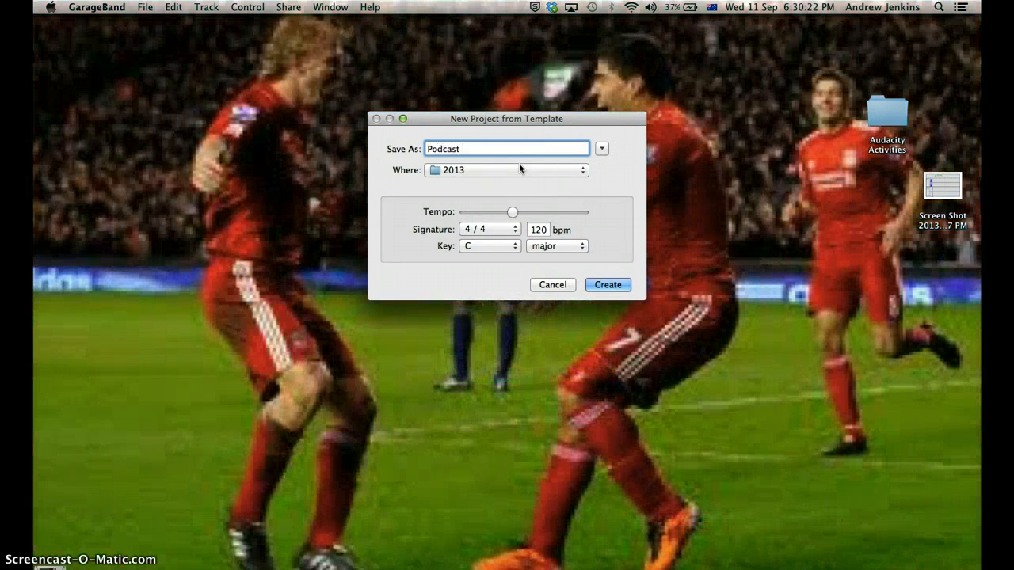
type("utorial")
key("Return")
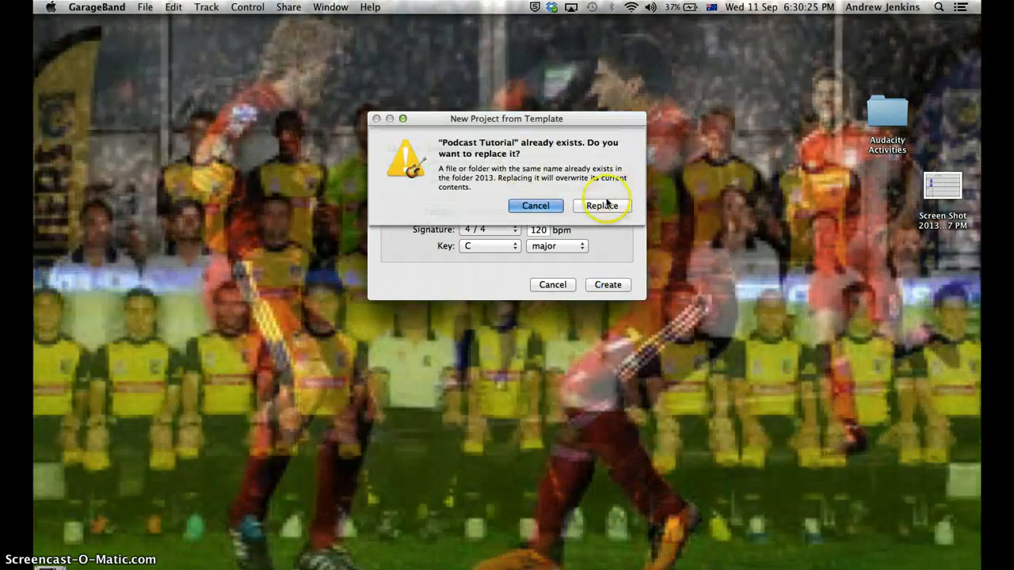
left_click(602, 196)
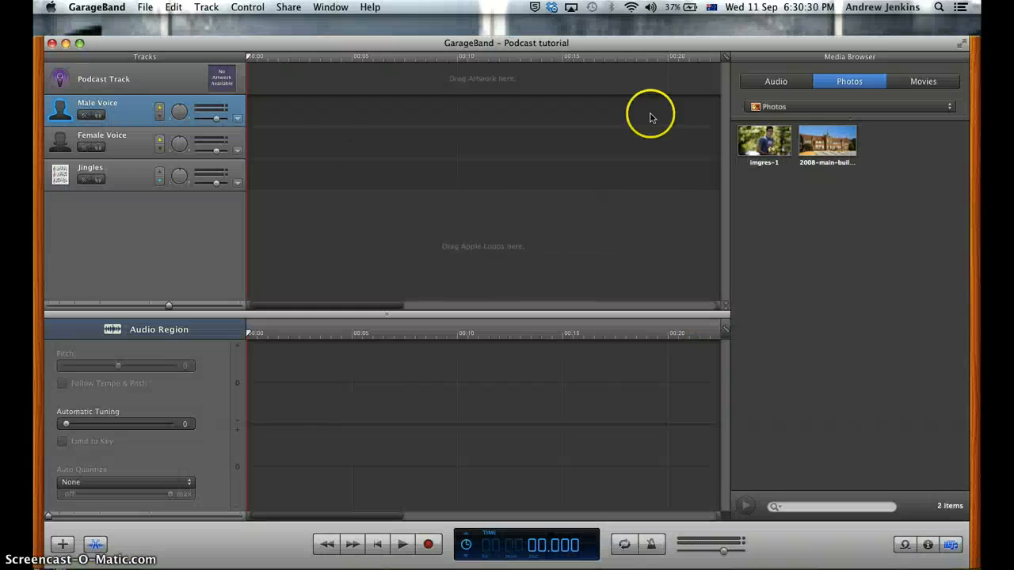
Place the 2008-main-buil... school building photo as artwork at the beginning of the Podcast Track
left_click(809, 172)
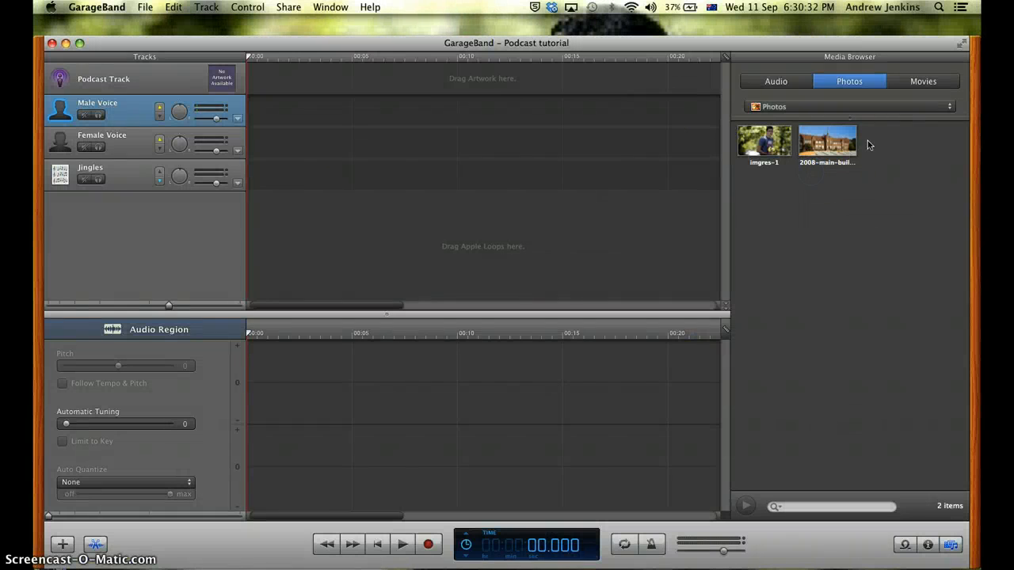
left_click(816, 149)
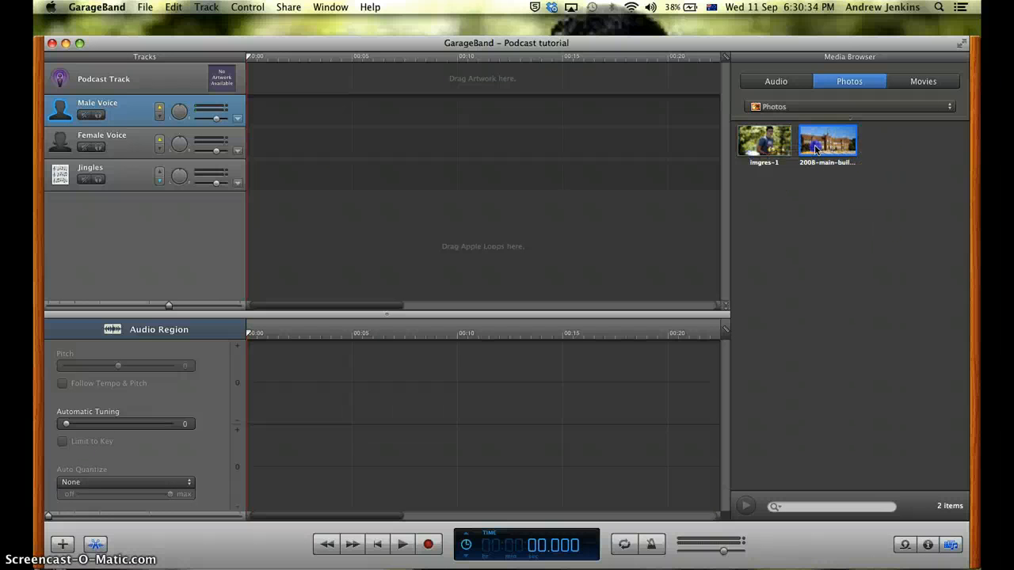
mouse_move(815, 149)
left_mouse_down()
mouse_move(618, 154)
mouse_move(401, 108)
mouse_move(399, 83)
left_mouse_up()
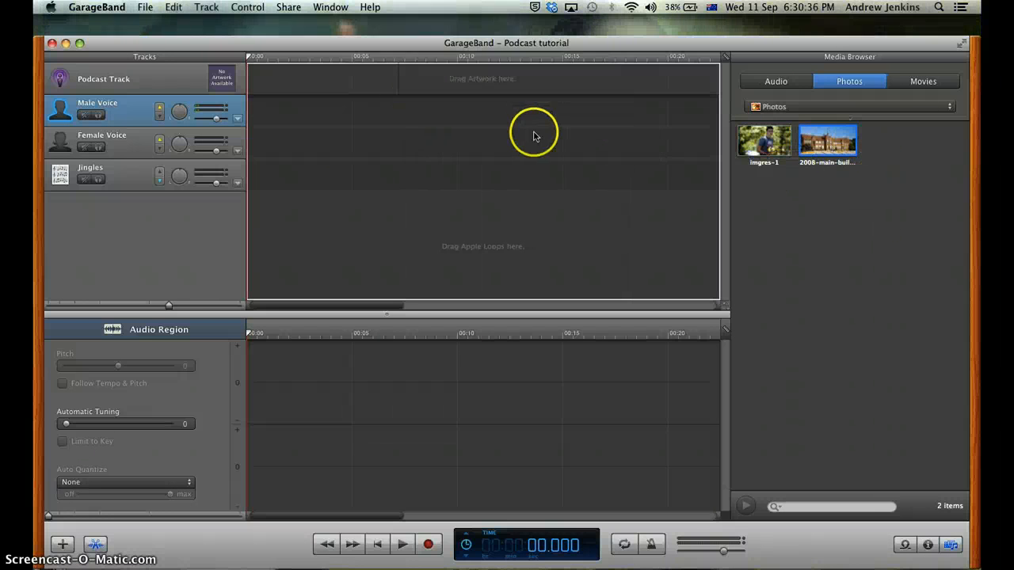
left_click_drag(631, 69, 459, 64)
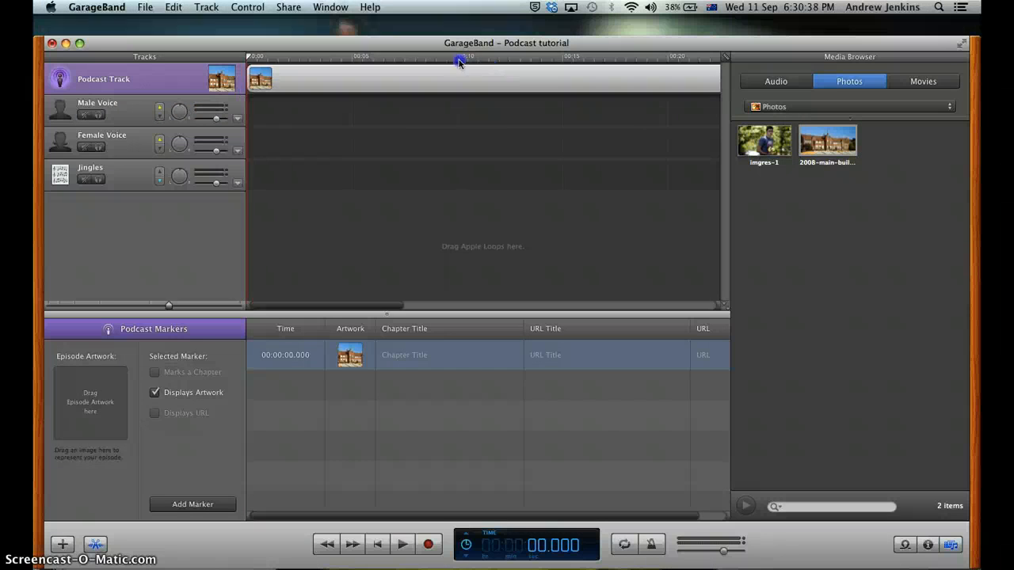
Add the imgres-1 photo to the Podcast Track and make it directly follow the building artwork, shortened to end at about 0:47
scroll(543, 157, "right", 10)
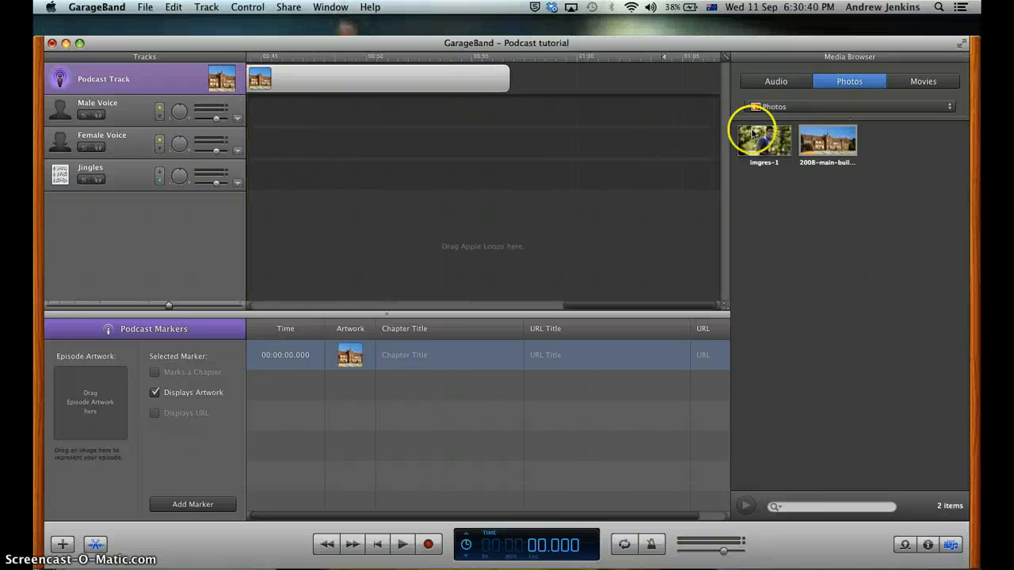
mouse_move(752, 133)
left_mouse_down()
mouse_move(673, 81)
mouse_move(590, 82)
left_mouse_up()
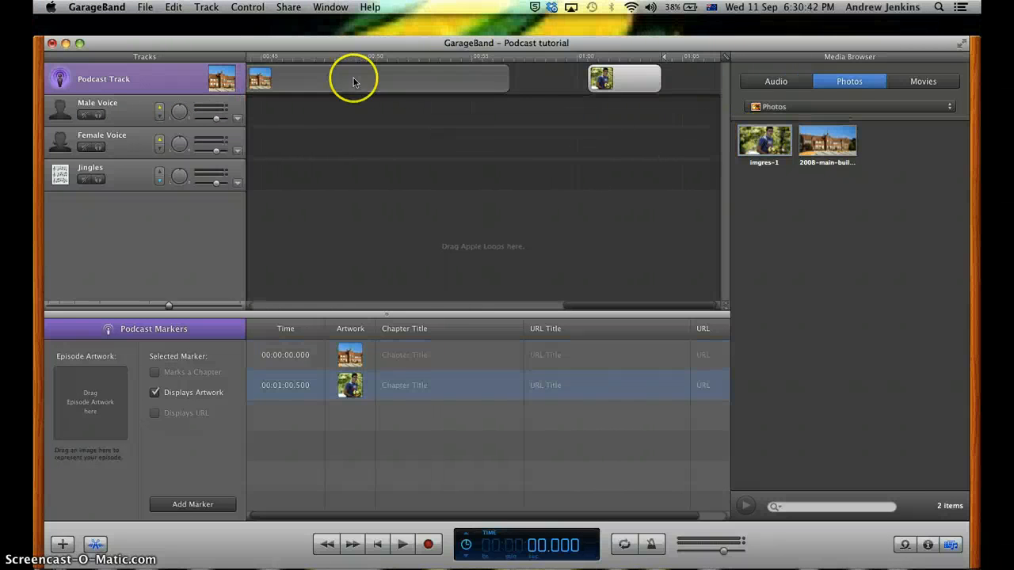
left_click(353, 81)
left_click_drag(507, 76, 301, 76)
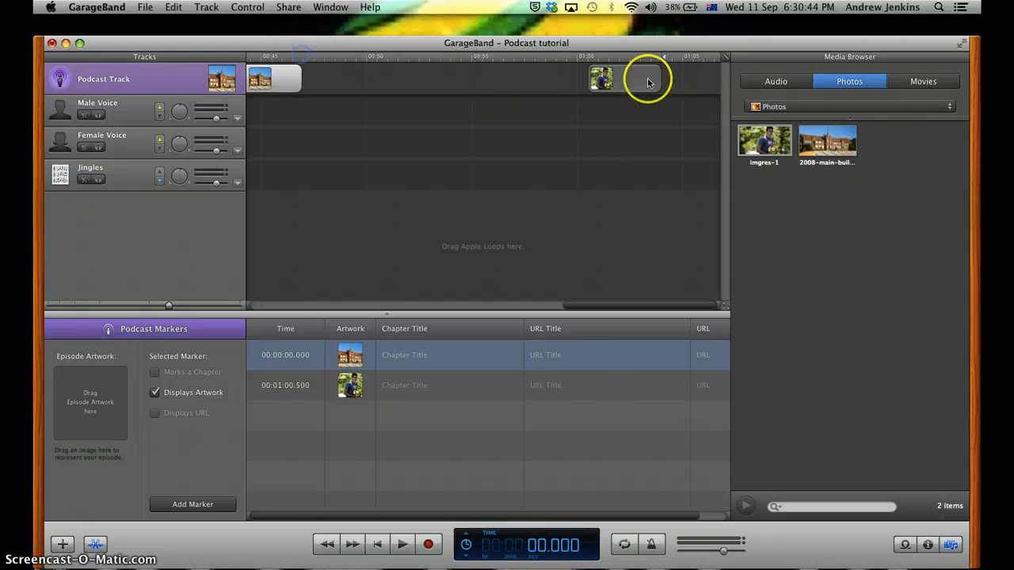
mouse_move(647, 82)
left_mouse_down()
mouse_move(363, 83)
mouse_move(622, 69)
left_mouse_up()
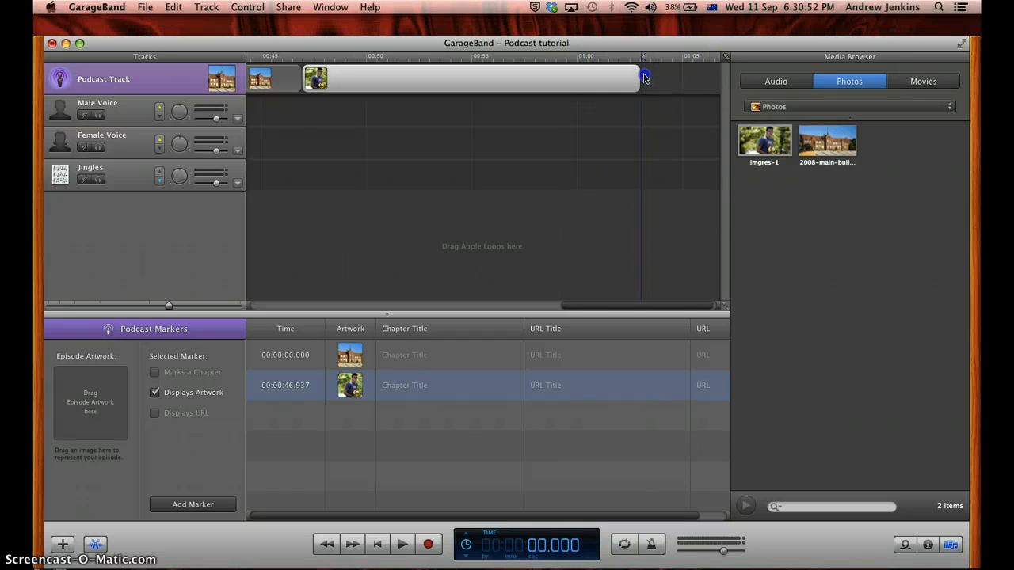
View the movies available to the project in the media browser
left_click(756, 134)
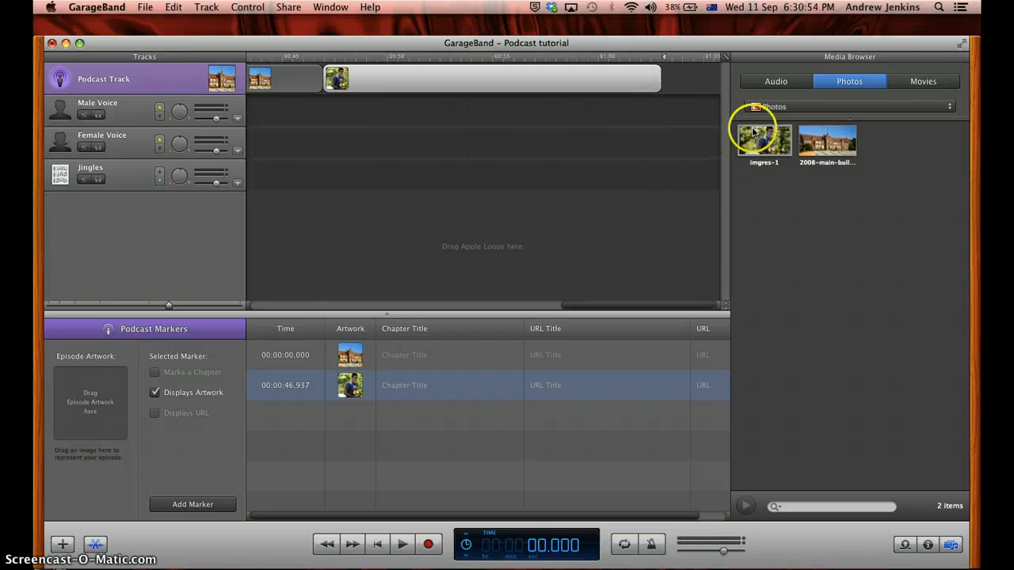
left_click(900, 88)
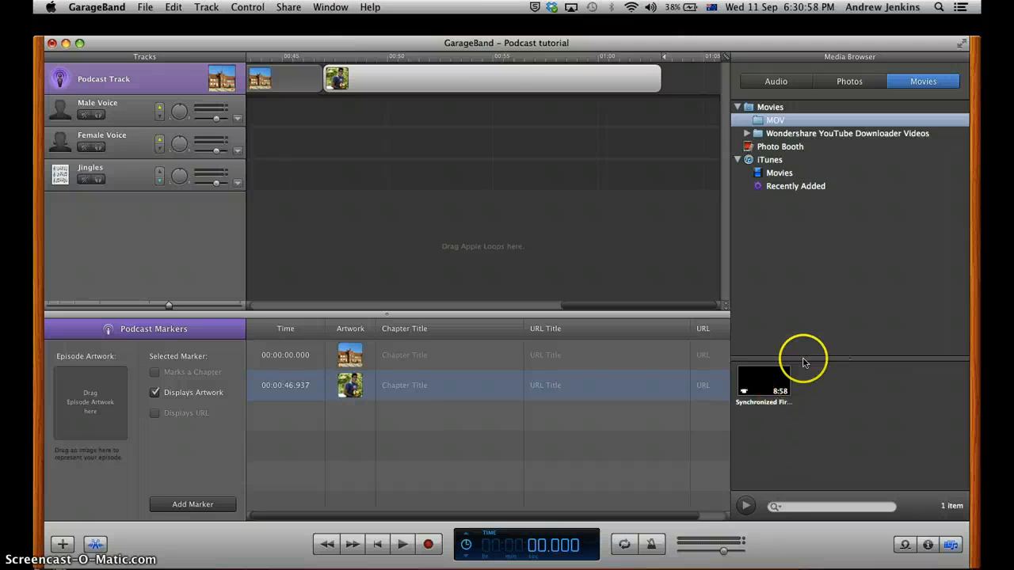
Record a voice clip about 6 seconds long on the Male Voice track from the start of the timeline
scroll(465, 110, "left", 10)
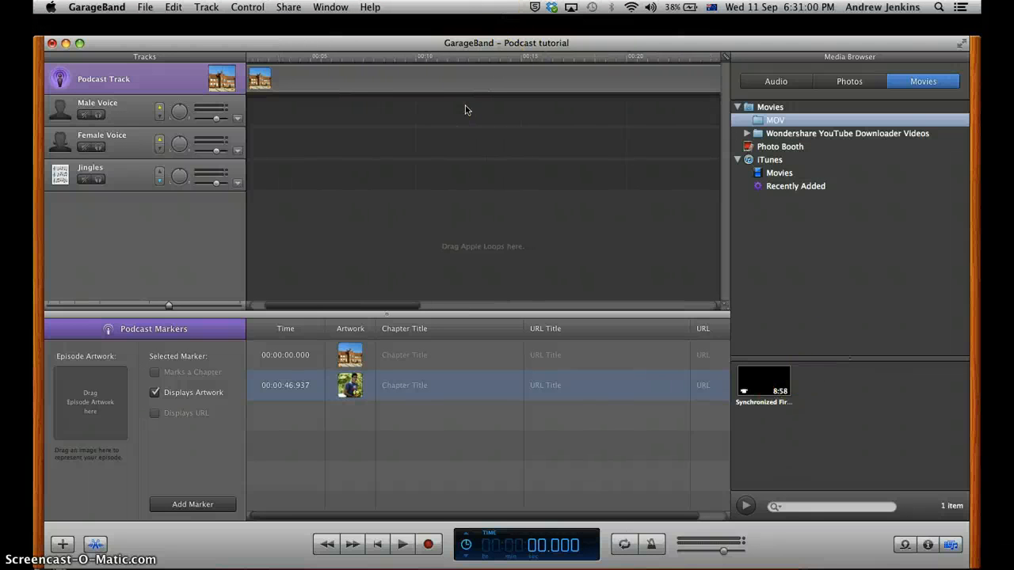
scroll(465, 110, "left", 3)
left_click(87, 125)
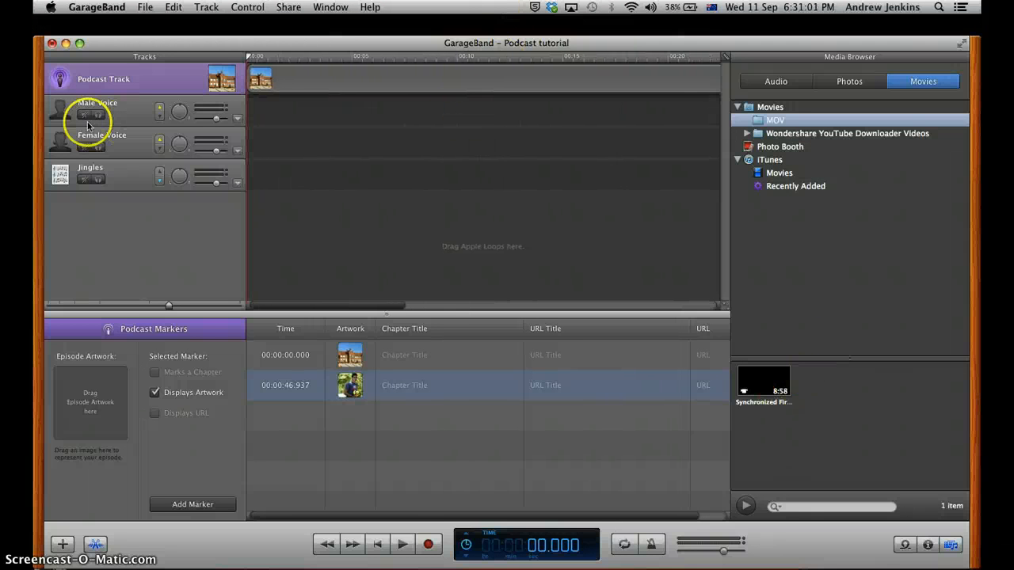
left_click(131, 113)
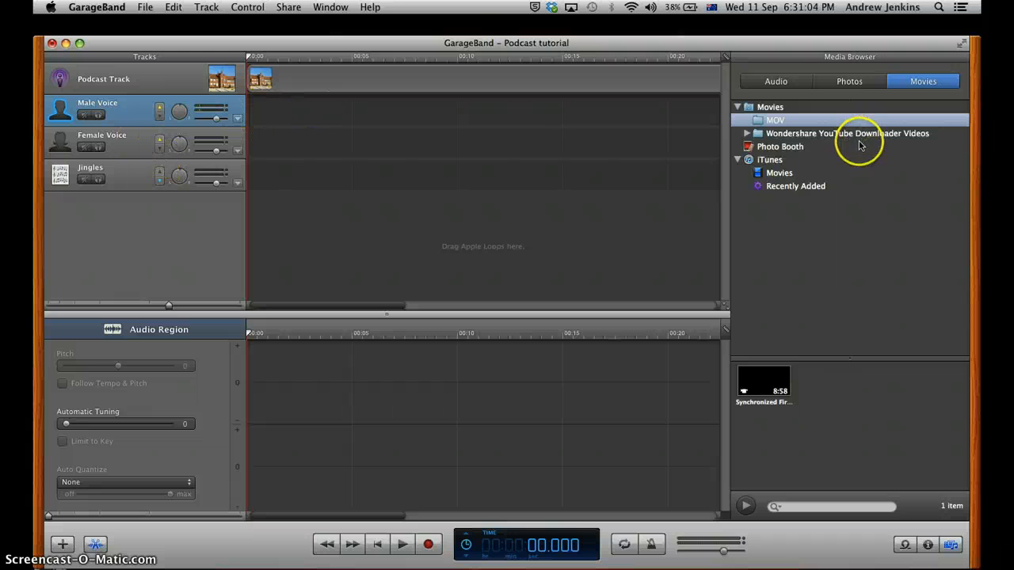
left_click(429, 545)
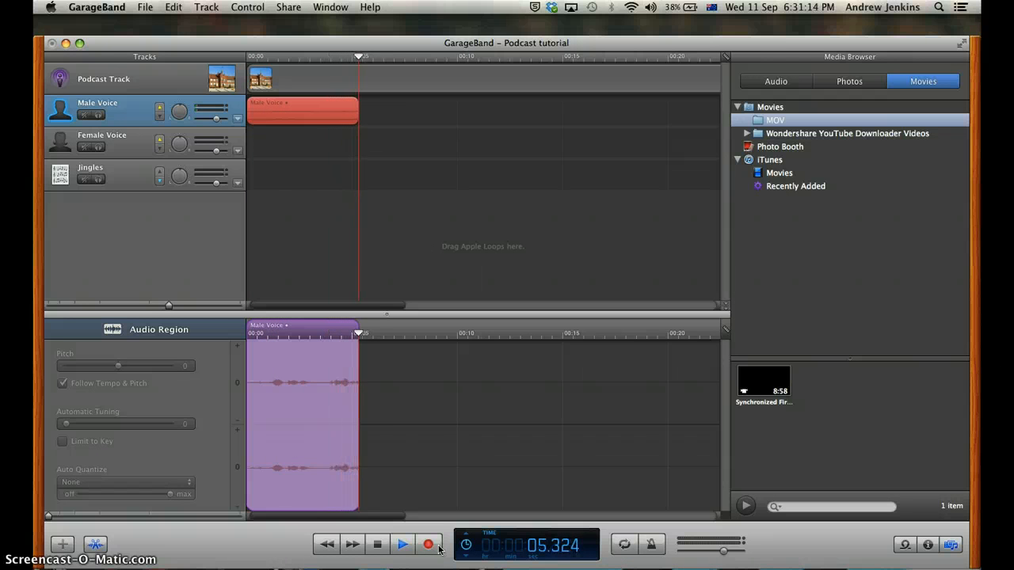
left_click(439, 548)
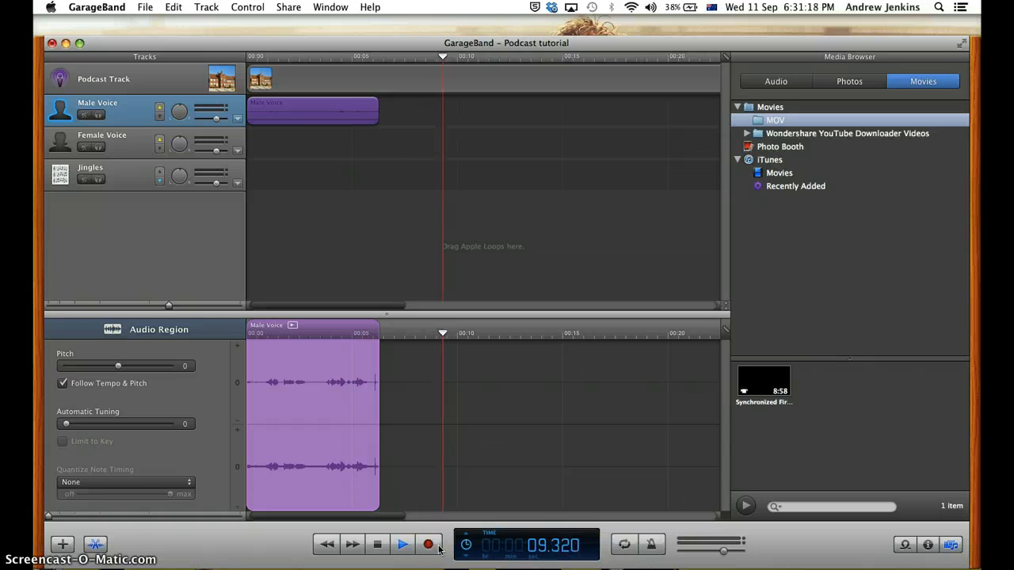
left_click(428, 545)
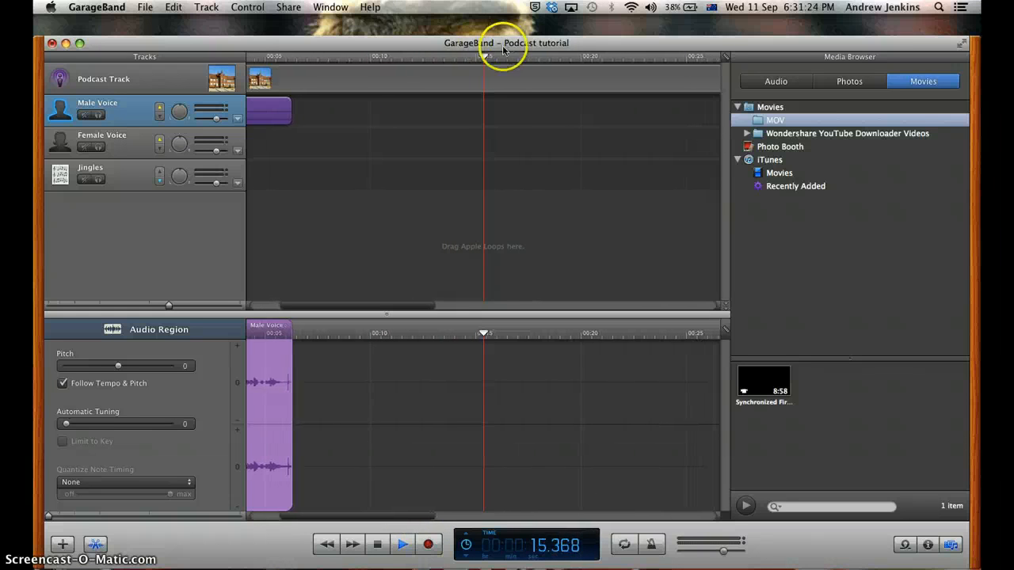
Return the playhead to the start, play back the Male Voice recording with the volume raised, and stop it after the clip
left_click_drag(487, 60, 33, 95)
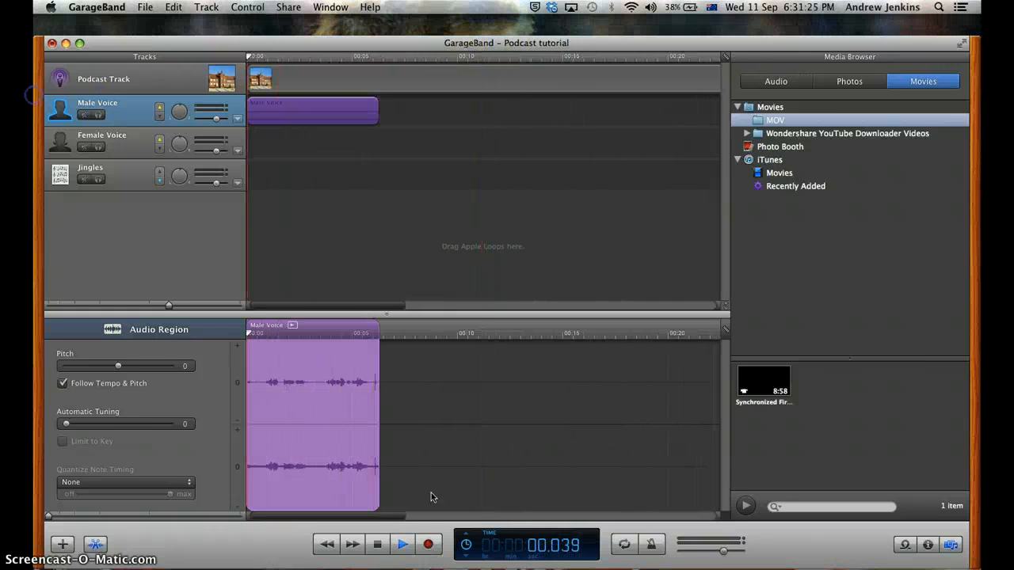
left_click(399, 545)
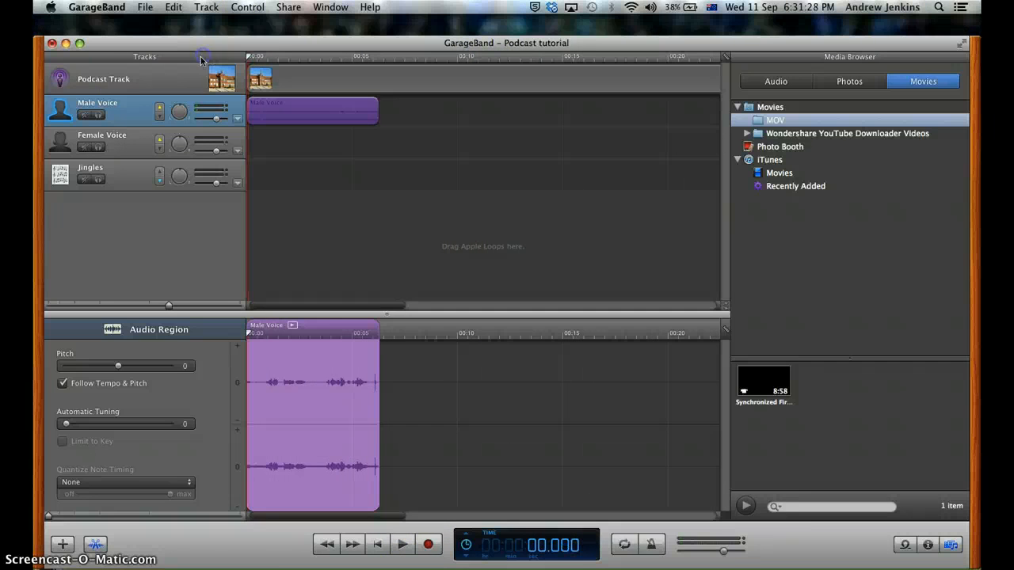
left_click(403, 546)
key("XF86AudioRaiseVolume")
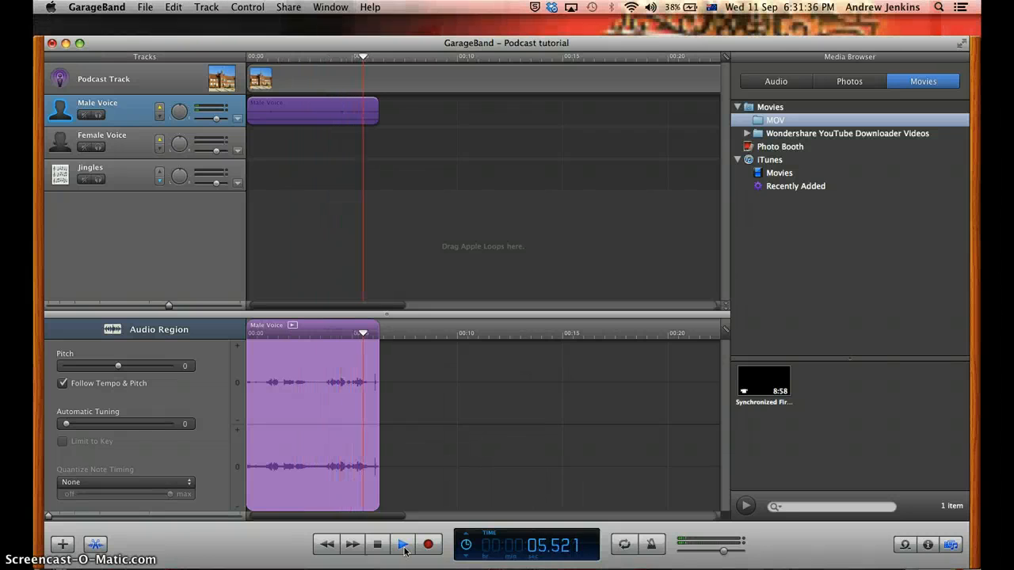
left_click(403, 545)
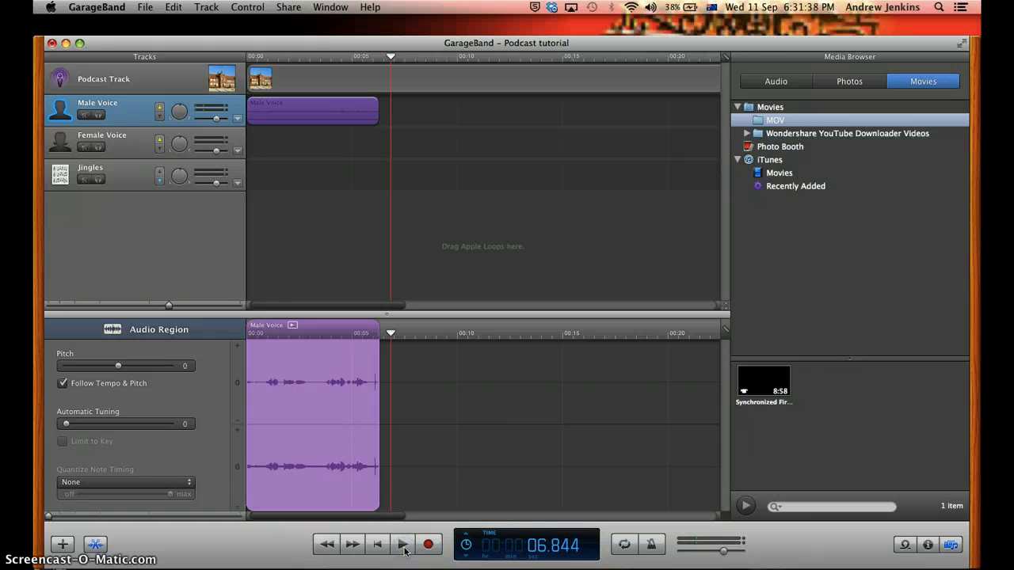
Find Catwalk Long among the Electronic jingles, preview it, and place it at the start of the Jingles track
left_click(775, 79)
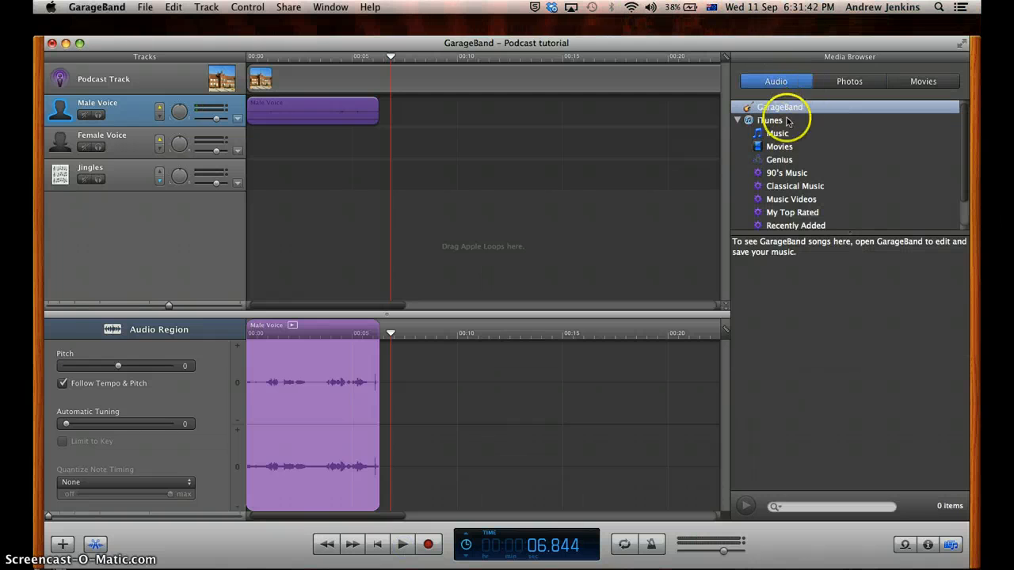
left_click(905, 545)
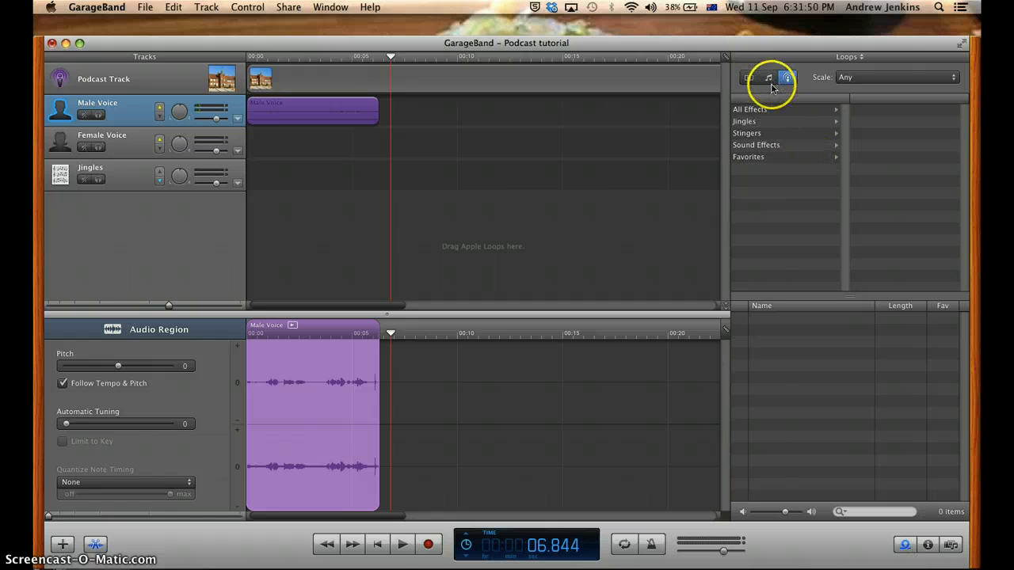
left_click(758, 124)
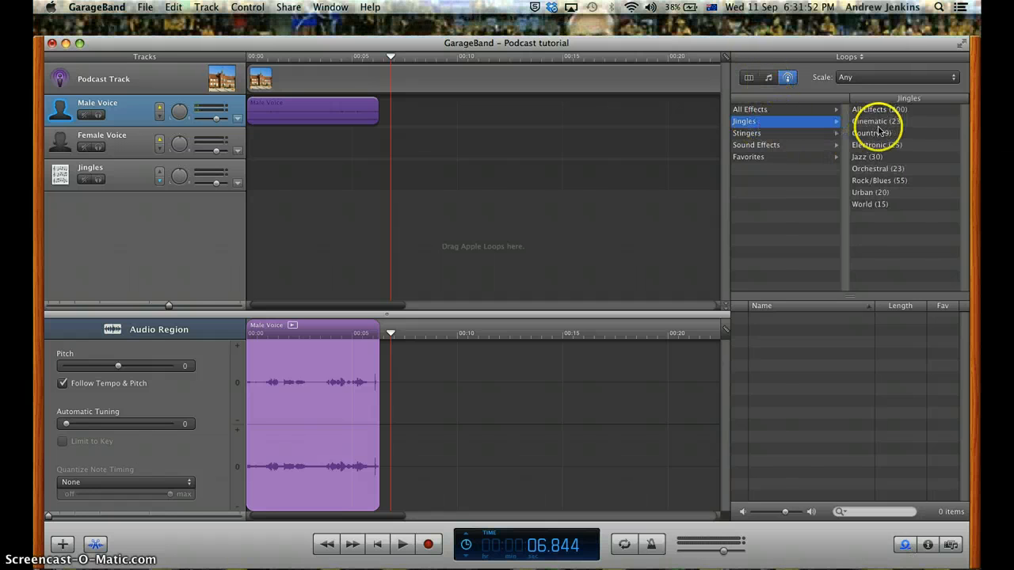
left_click(880, 148)
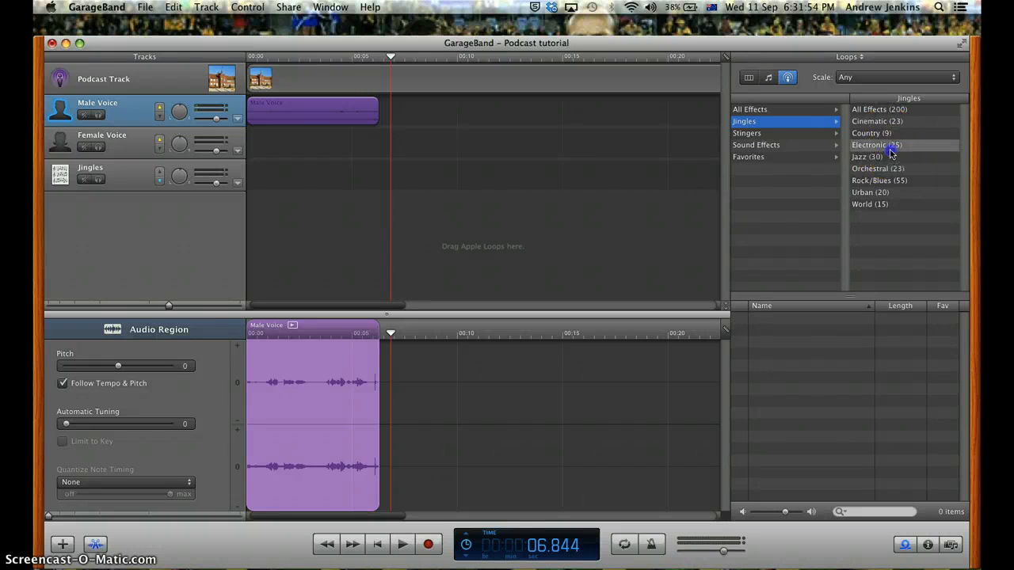
left_click(822, 354)
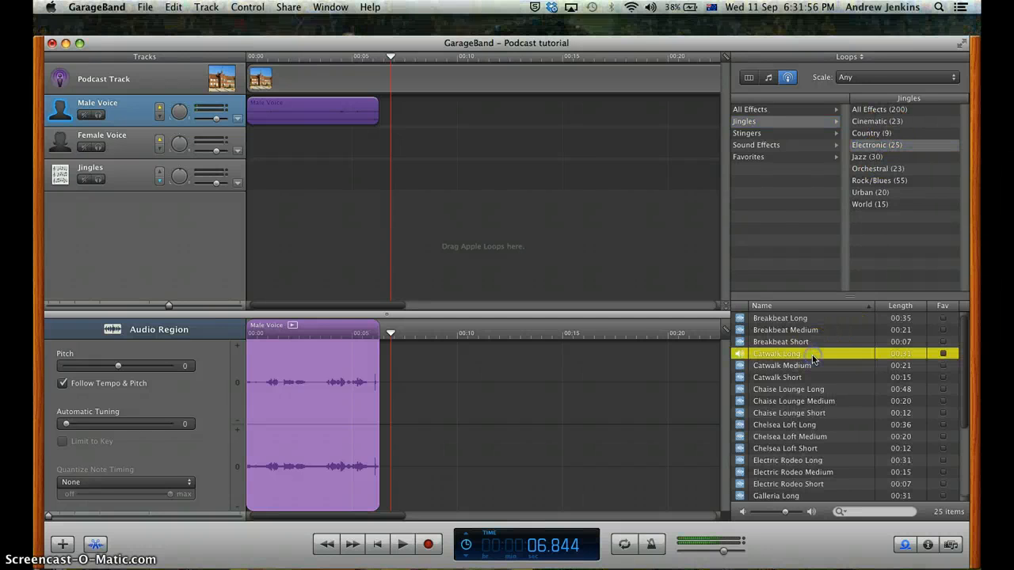
left_click_drag(813, 359, 245, 184)
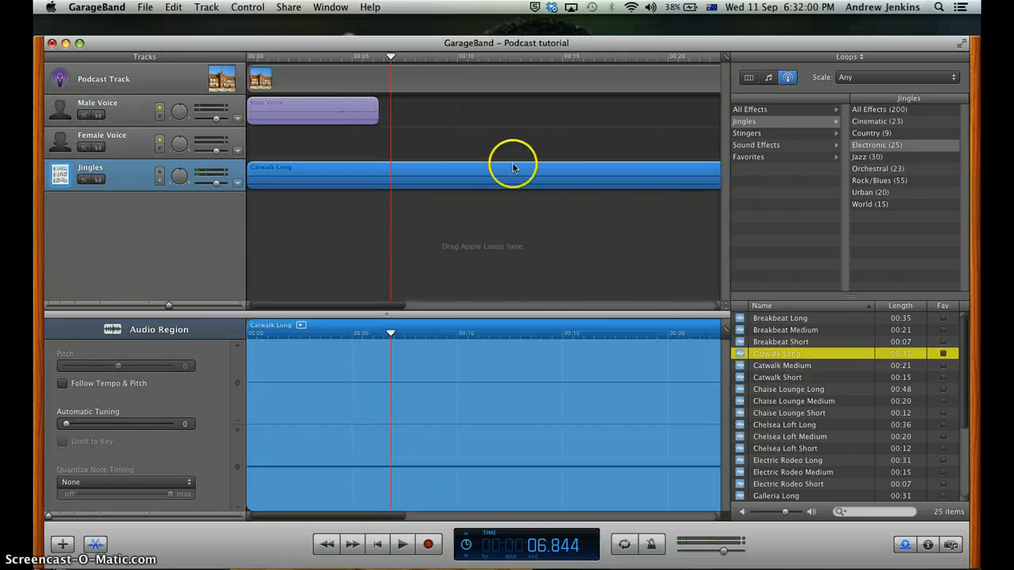
Shorten the Catwalk Long region on the Jingles track to end at about 20 seconds
scroll(465, 255, "right", 10)
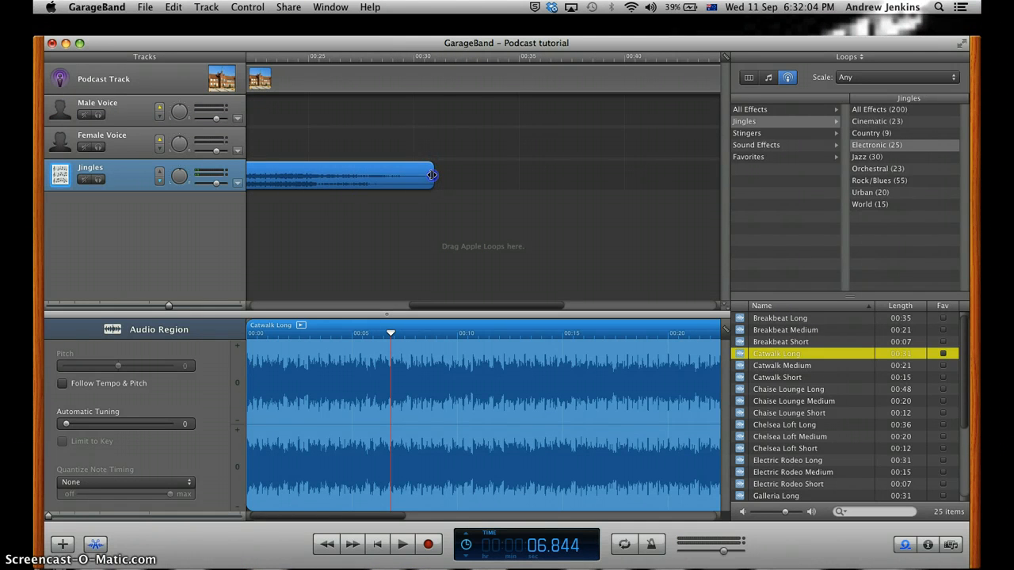
mouse_move(432, 174)
left_mouse_down()
mouse_move(313, 193)
mouse_move(390, 166)
mouse_move(417, 176)
left_mouse_up()
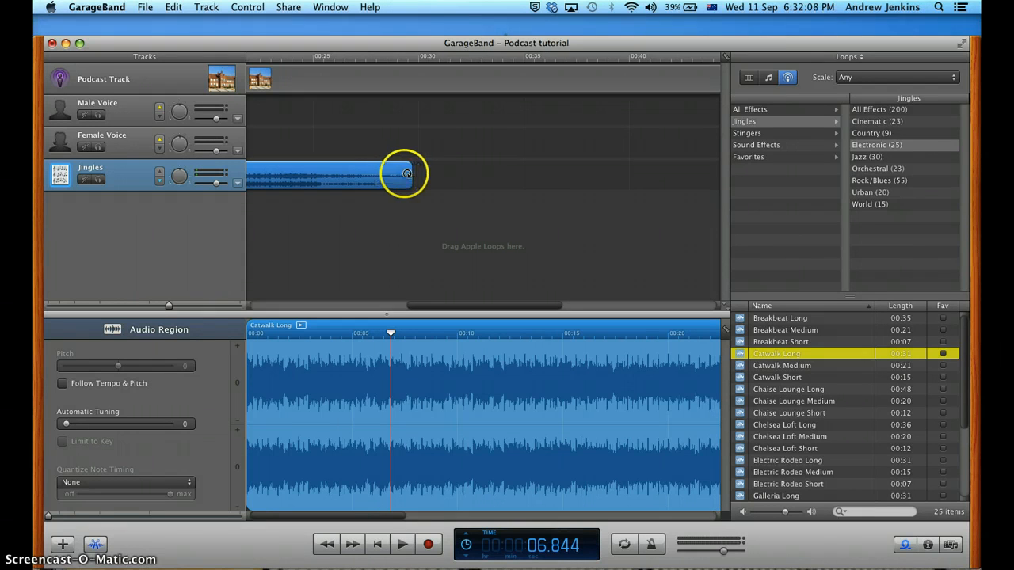
left_click_drag(399, 176, 538, 193)
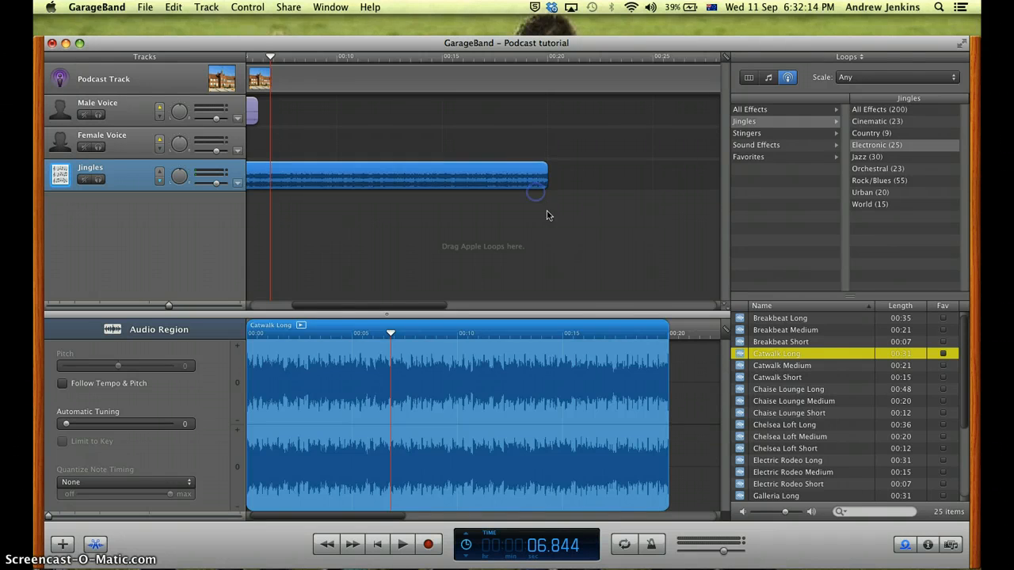
left_click(547, 216)
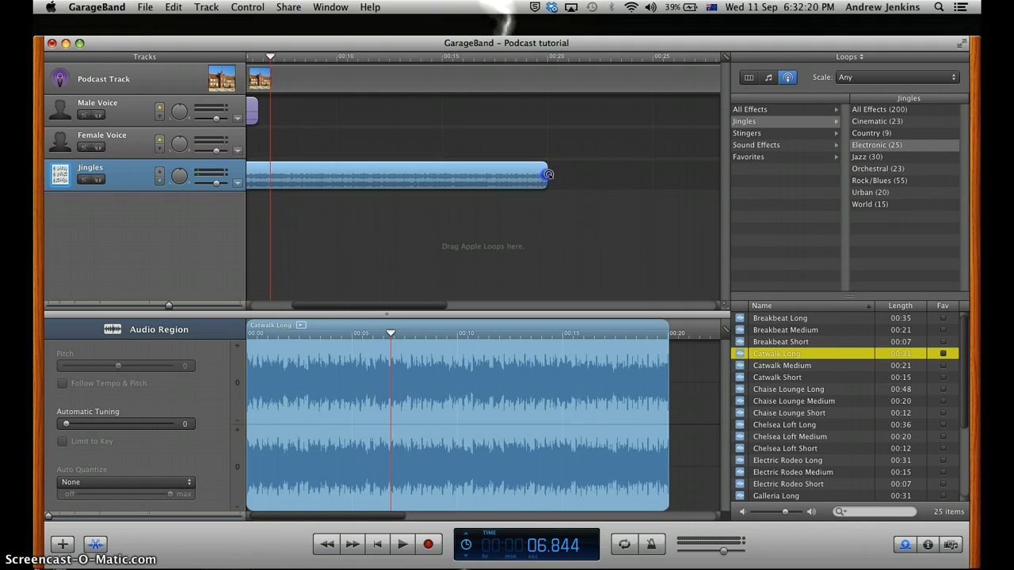
Loop the Catwalk Long region on the Jingles track so that it runs to about 40 seconds
left_click_drag(548, 174, 635, 178)
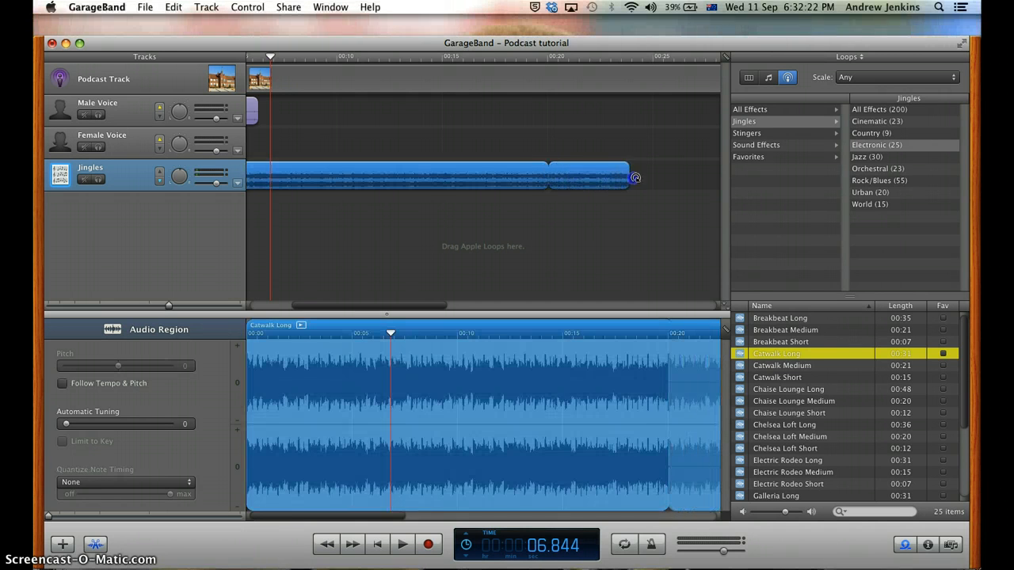
left_click_drag(717, 174, 733, 174)
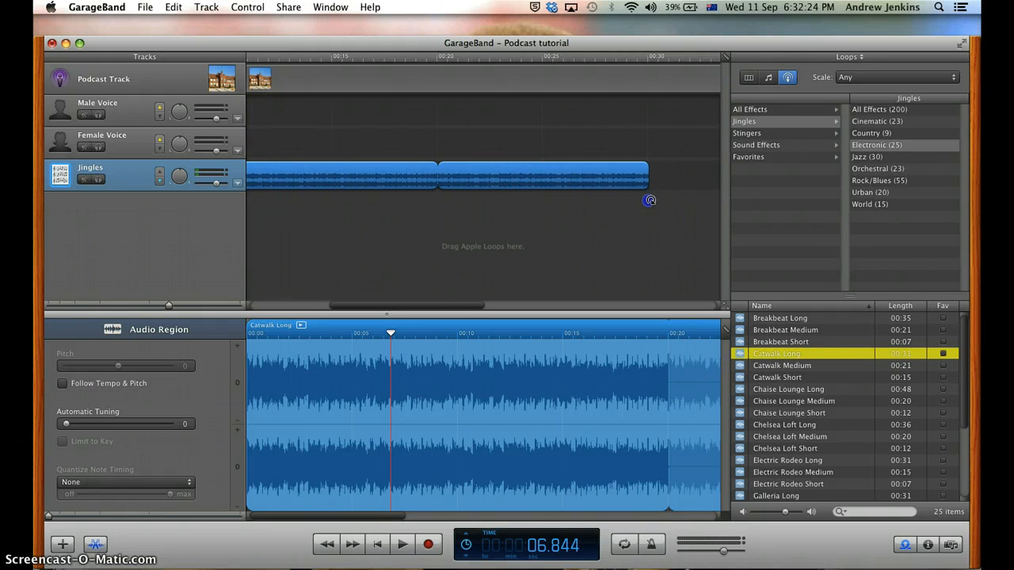
mouse_move(648, 168)
left_mouse_down()
mouse_move(725, 169)
mouse_move(651, 179)
left_mouse_up()
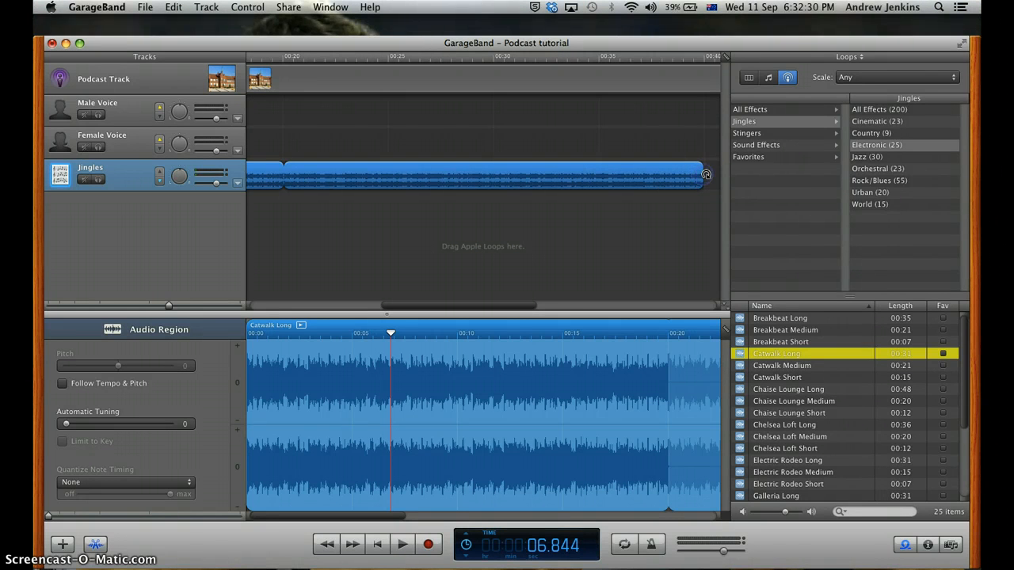
scroll(706, 174, "right", 4)
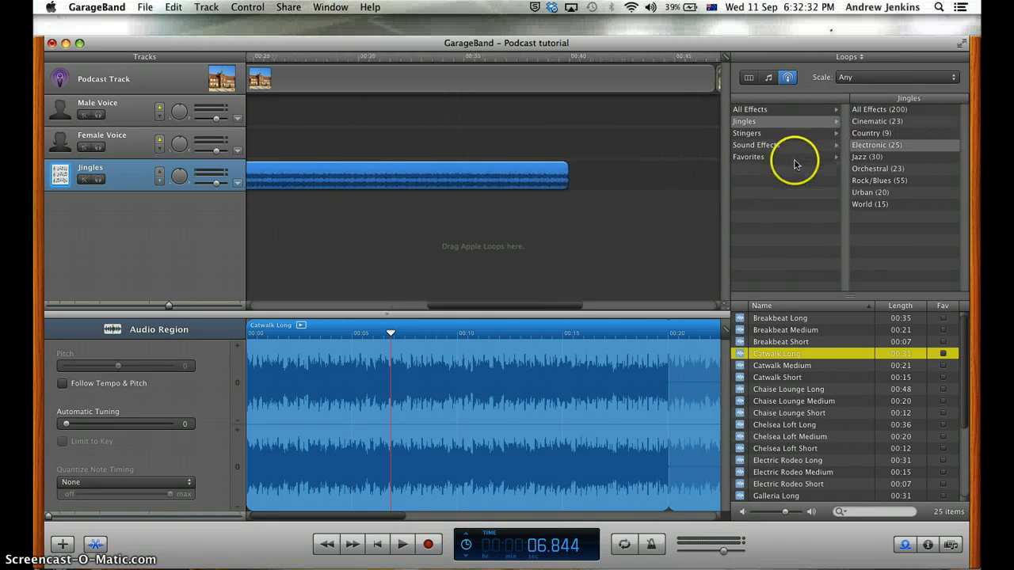
Find Investigation Short among all Cinematic effects and place it on the Female Voice track at about 40 seconds
left_click(801, 112)
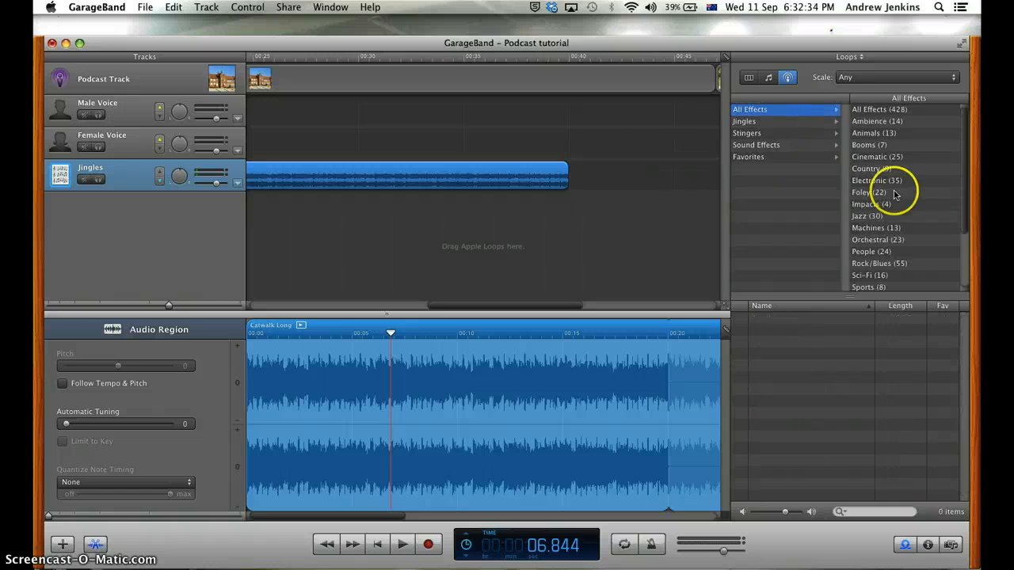
left_click(891, 157)
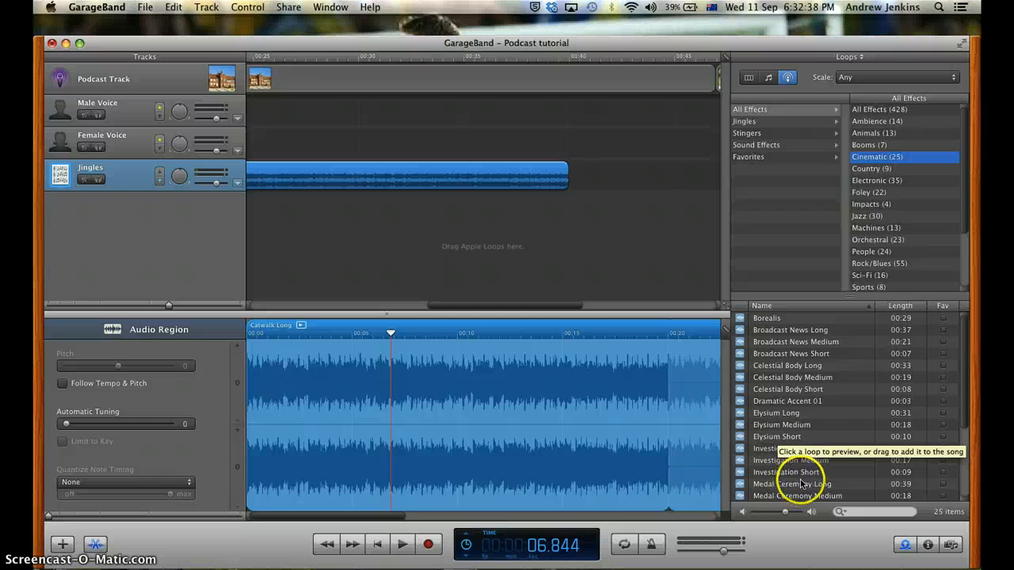
left_click_drag(804, 470, 561, 149)
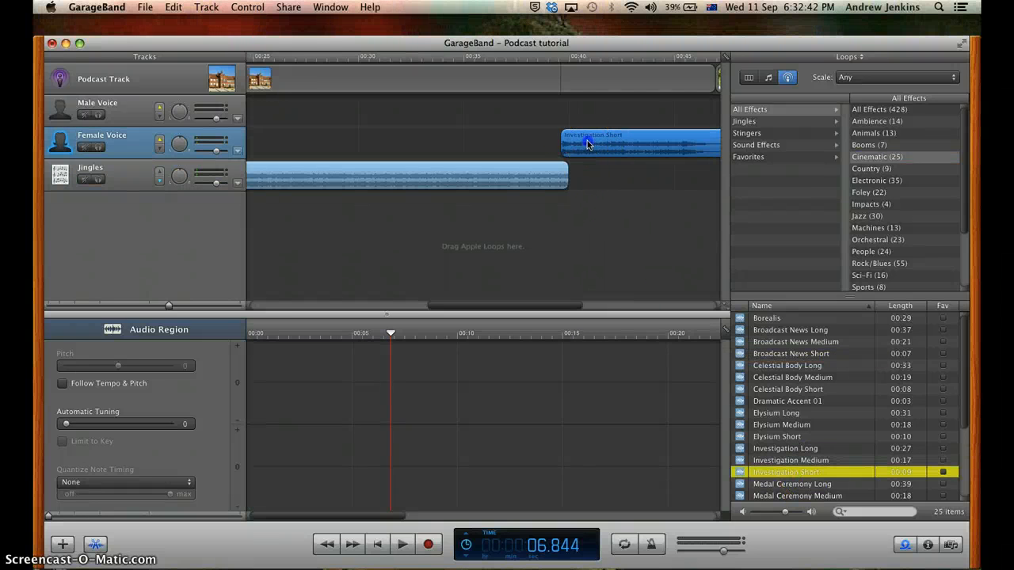
scroll(598, 210, "right", 5)
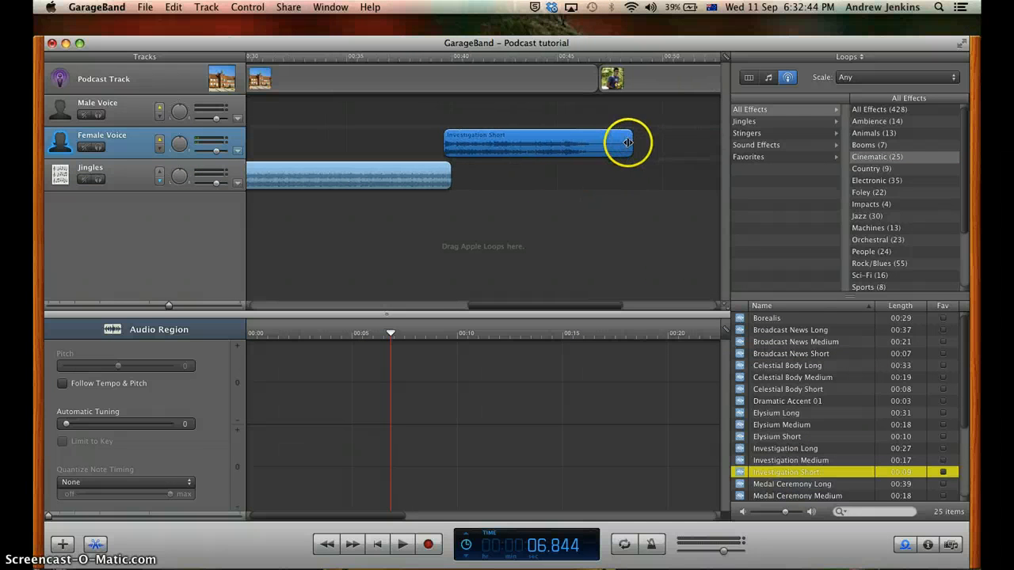
Trim the Investigation Short region to end at about 47 seconds and loop it out to about 53 seconds
left_click_drag(632, 143, 617, 142)
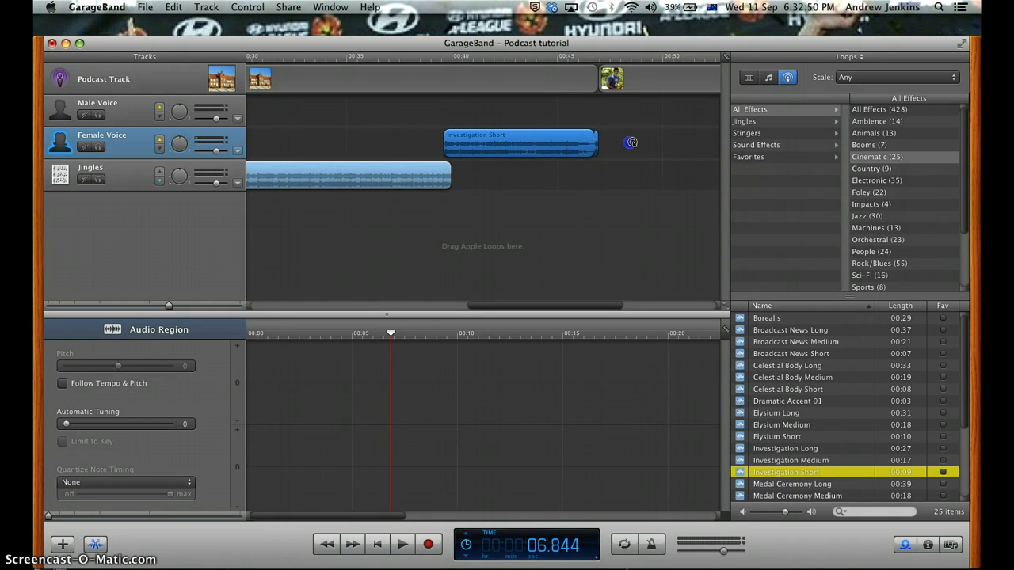
left_click_drag(631, 143, 657, 148)
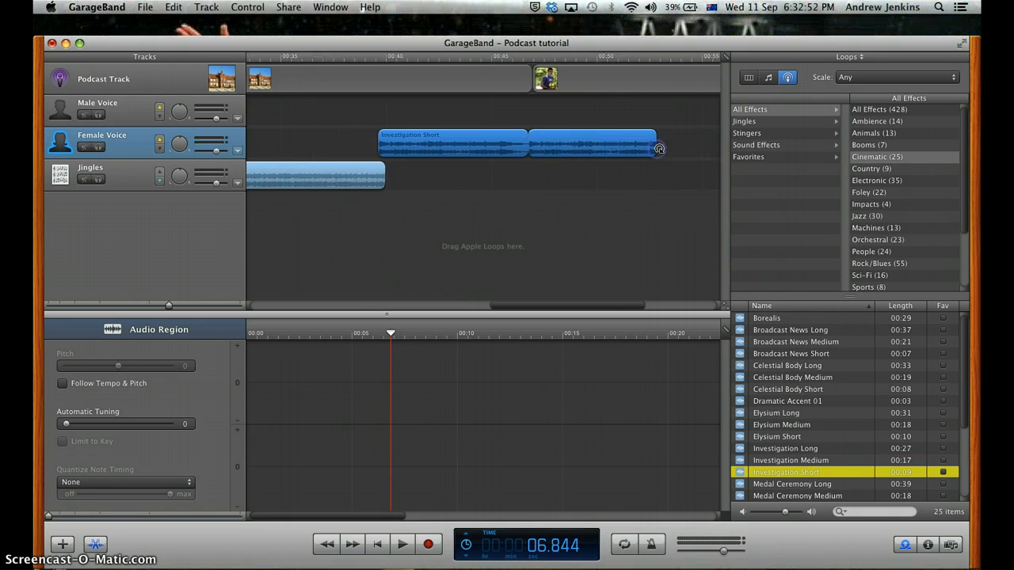
scroll(659, 149, "left", 10)
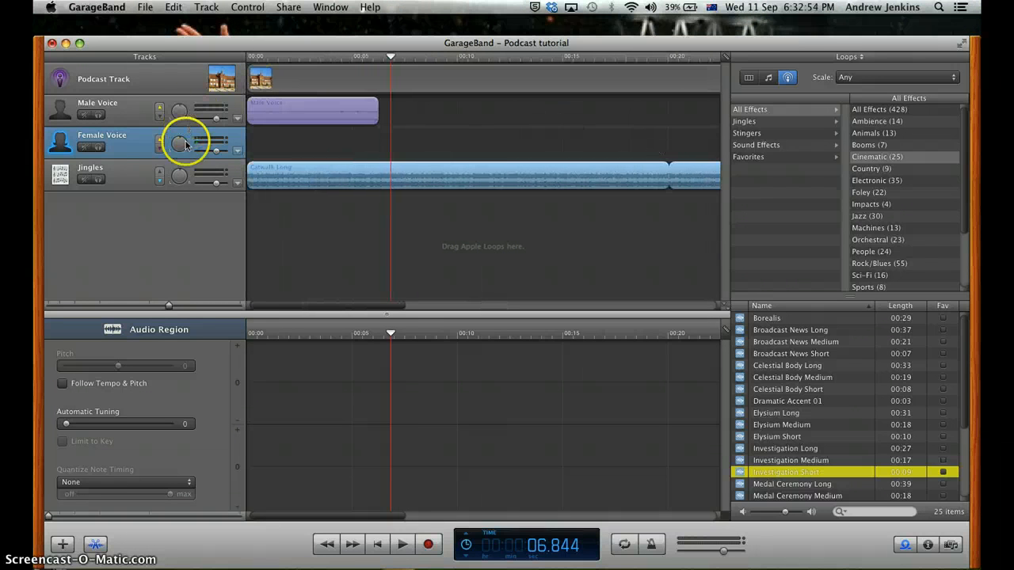
Add a new Real Instrument track below the Jingles track
left_click(159, 166)
left_click(206, 7)
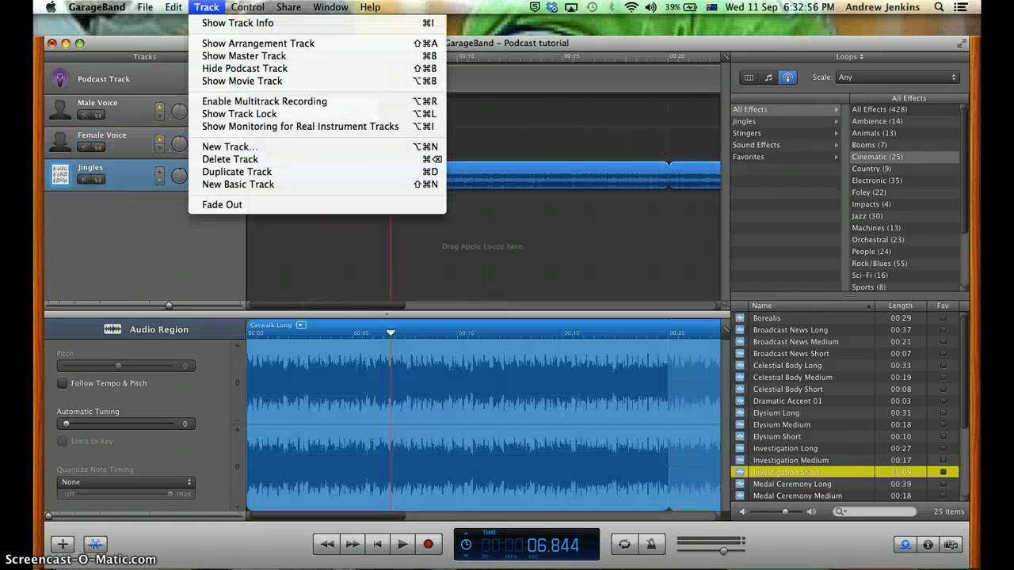
left_click(226, 148)
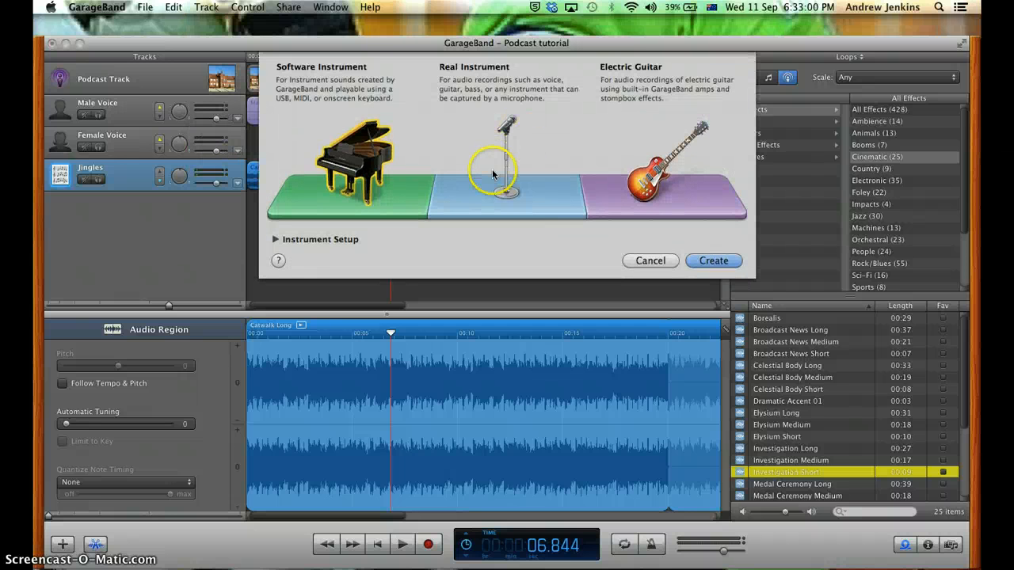
left_click(492, 174)
left_click(711, 260)
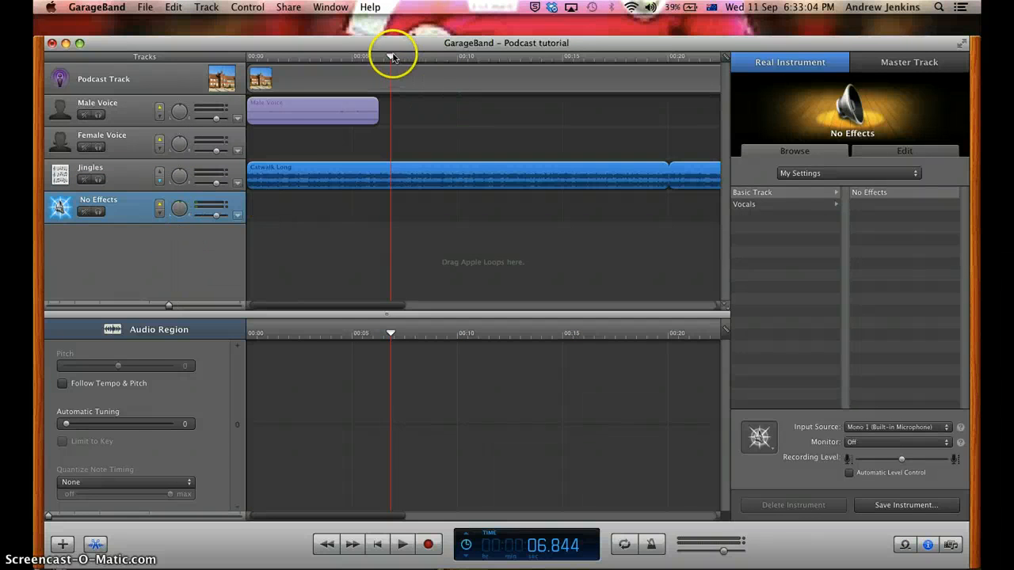
Return the playhead to the start and turn the Male Voice, Female Voice and Jingles track volumes down to minimum
left_click_drag(391, 57, 245, 57)
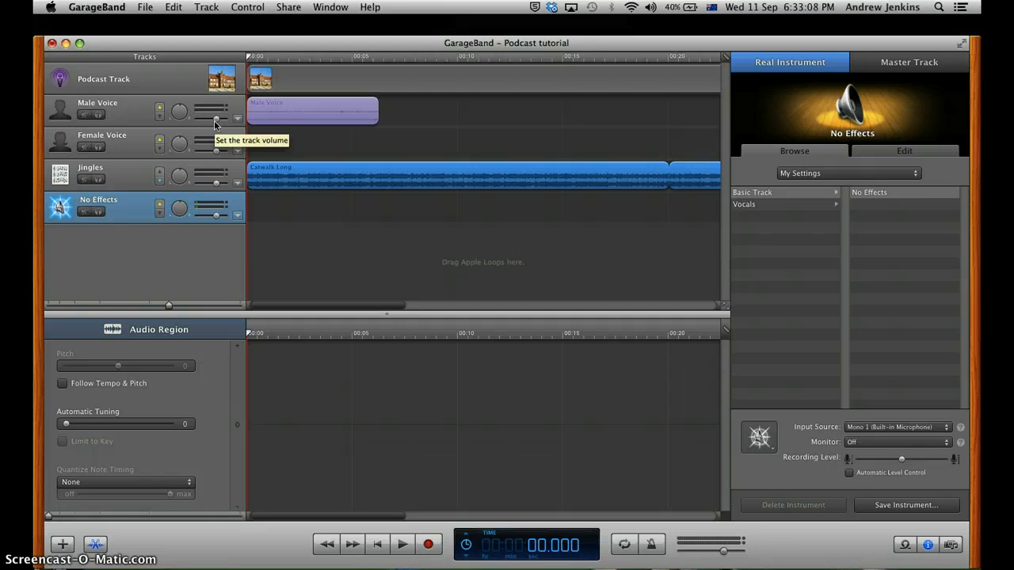
left_click_drag(215, 119, 183, 154)
left_click(217, 145)
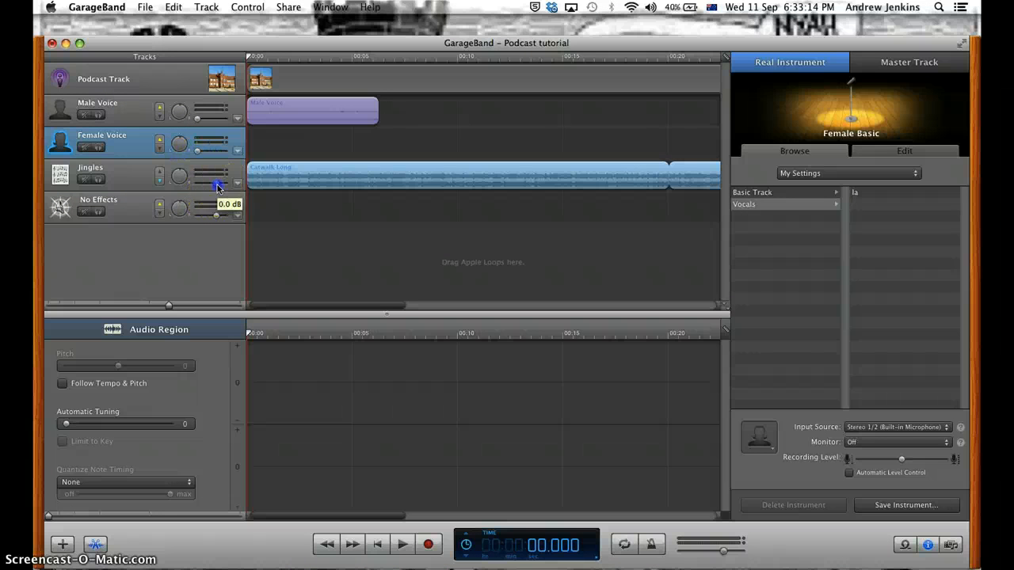
left_click_drag(218, 186, 129, 183)
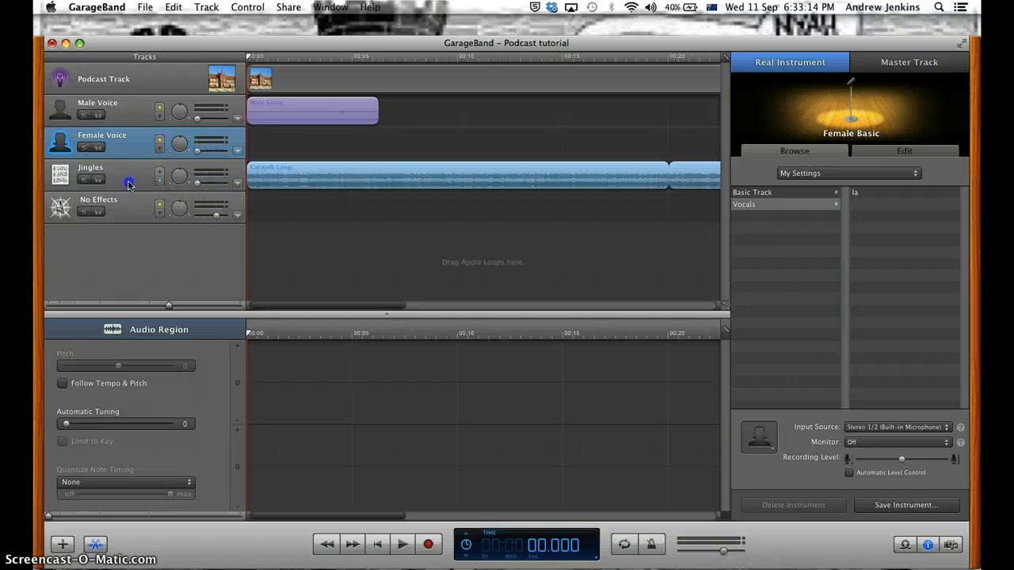
Record a voice clip about 10 seconds long on the Female Voice track from the start, and play it back with the voice volumes raised
left_click(428, 544)
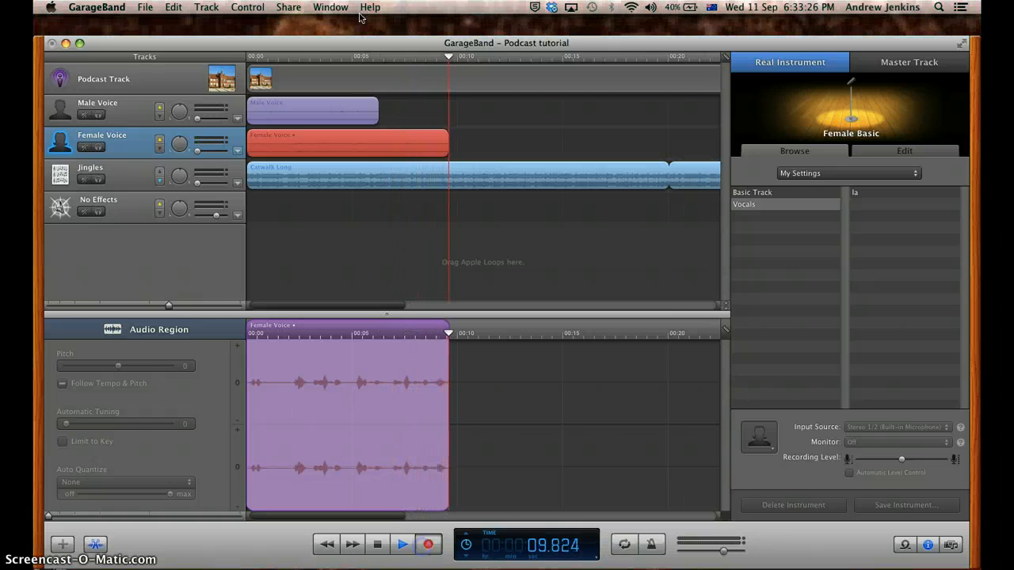
left_click(428, 544)
left_click(255, 59)
left_click_drag(255, 60, 213, 151)
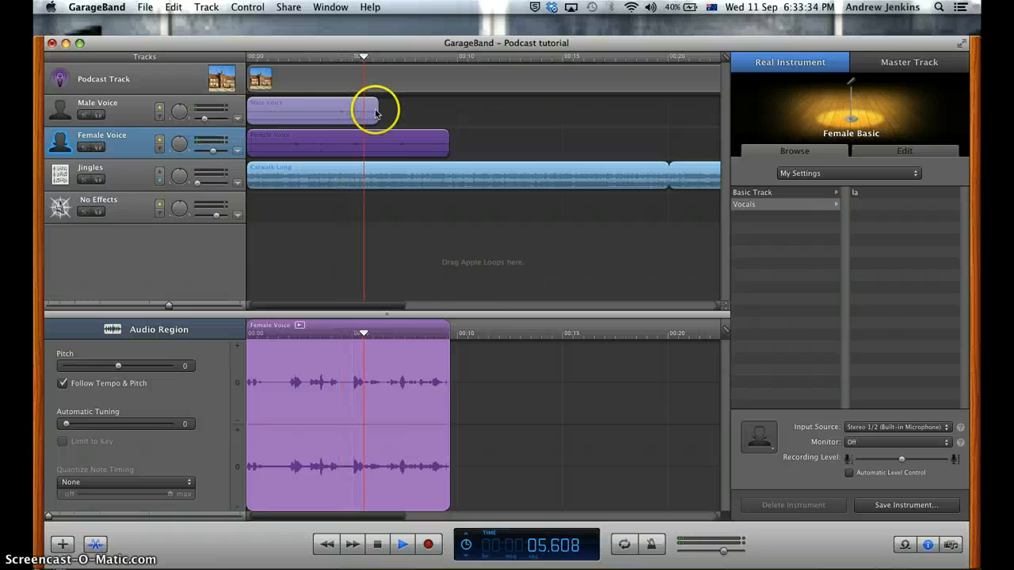
left_click(401, 542)
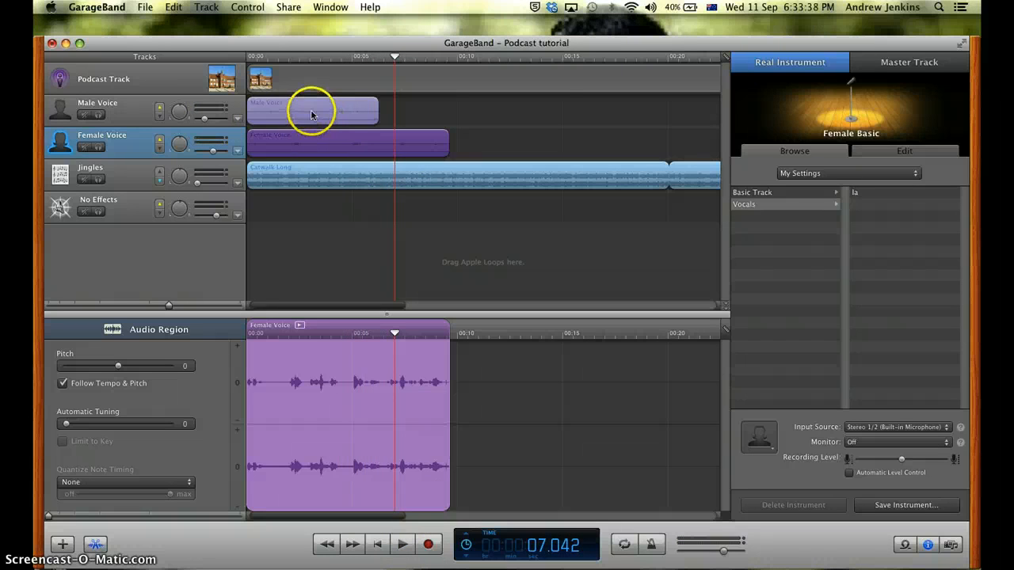
Move the Male Voice clip to start at about 9 seconds, and rebalance the Jingles and No Effects track volumes
left_click_drag(296, 110, 493, 109)
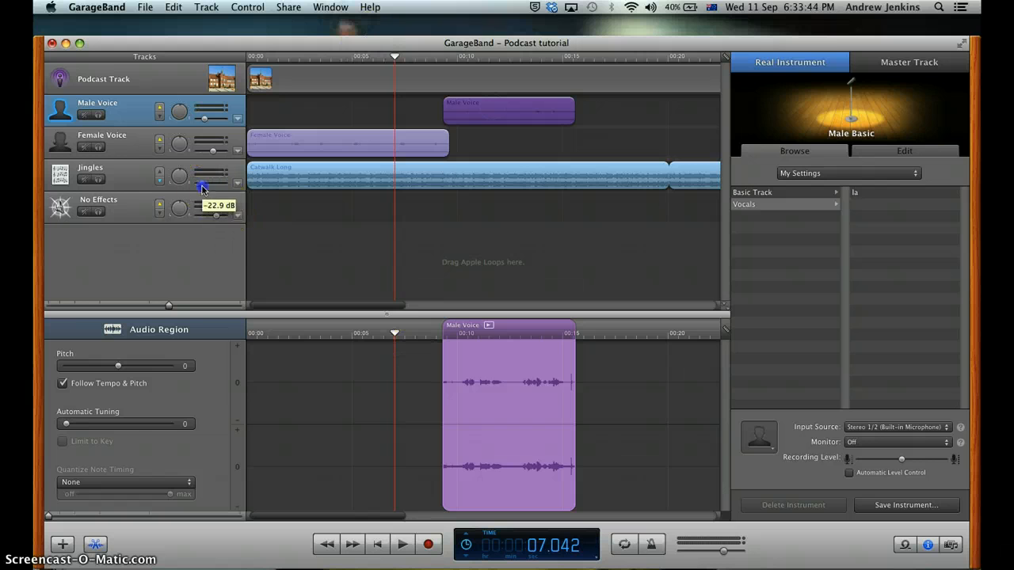
left_click_drag(218, 222, 211, 221)
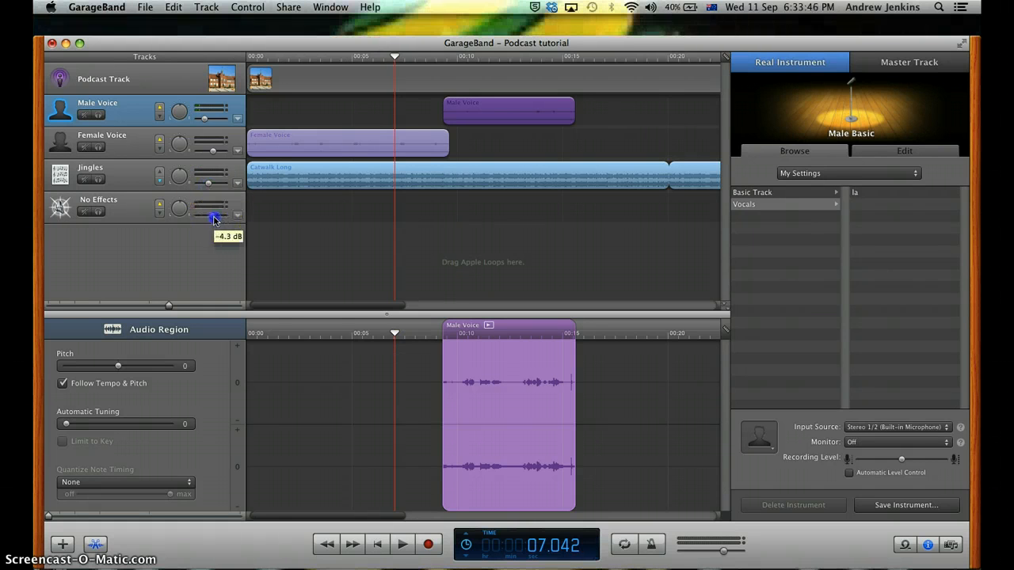
Play the mix from the start, lowering the Jingles volume and raising the Male Voice volume, and stop after the Male Voice clip
left_click_drag(395, 57, 212, 49)
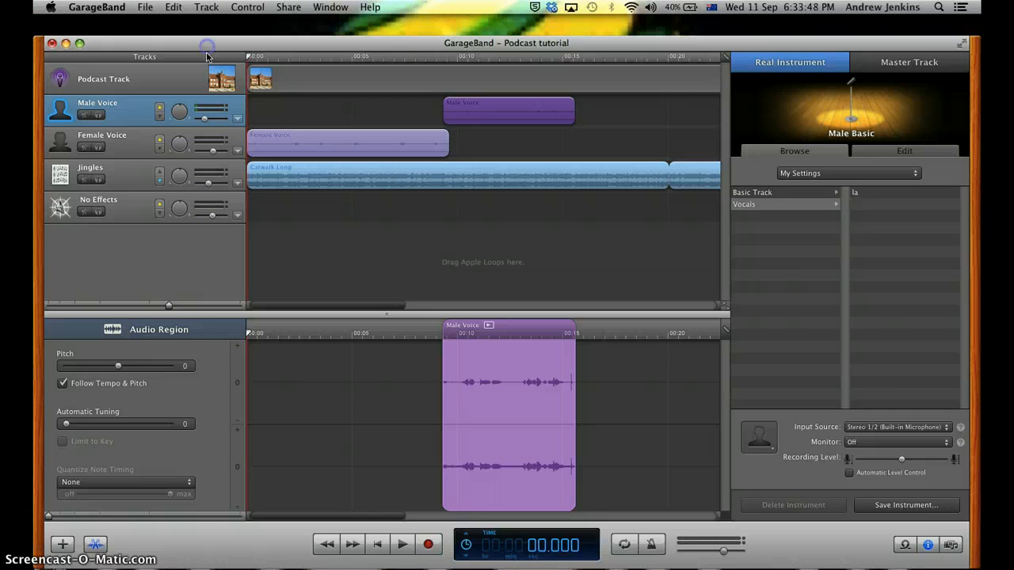
left_click(400, 544)
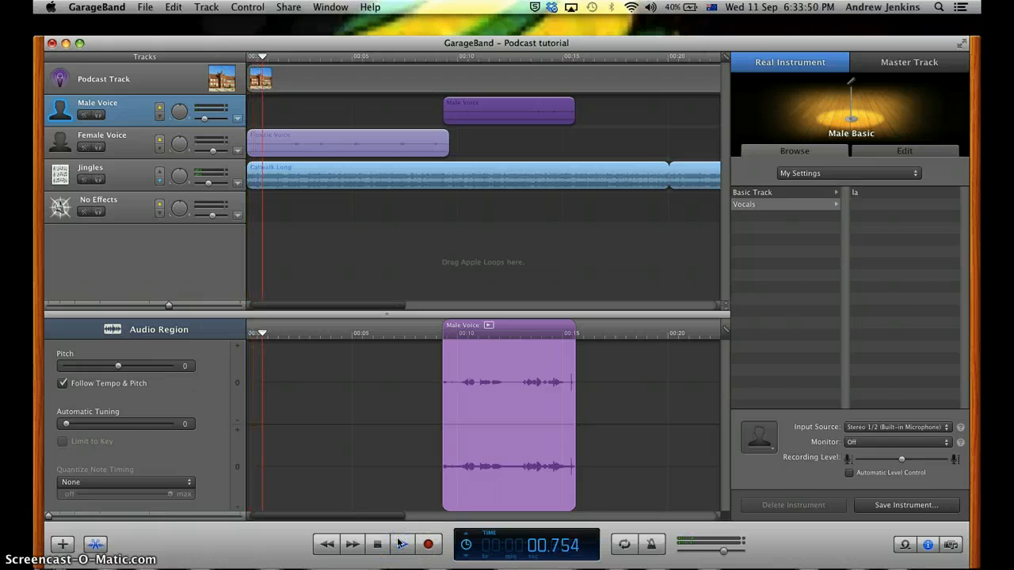
left_click_drag(207, 182, 205, 185)
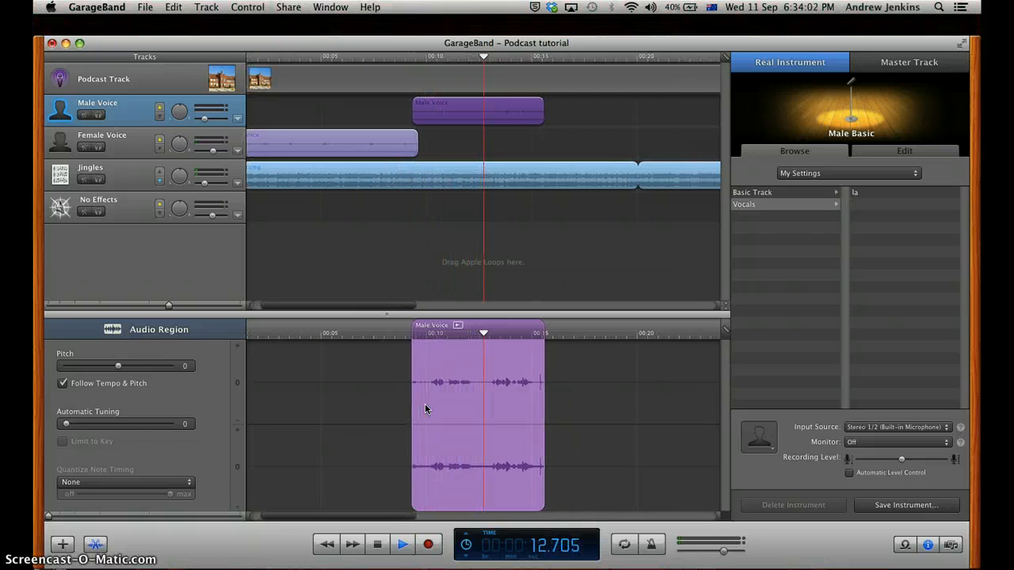
left_click_drag(204, 118, 221, 122)
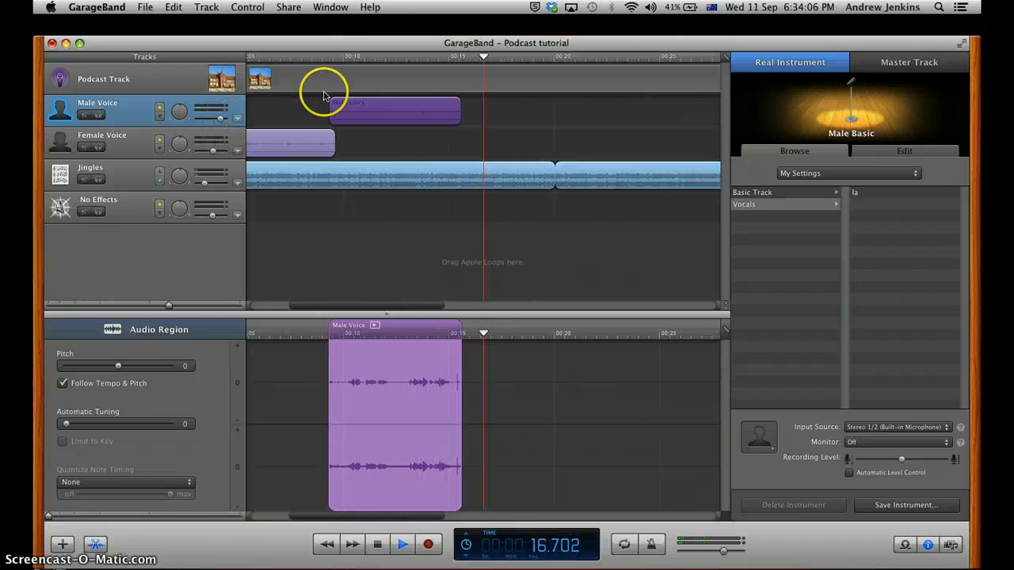
left_click(405, 545)
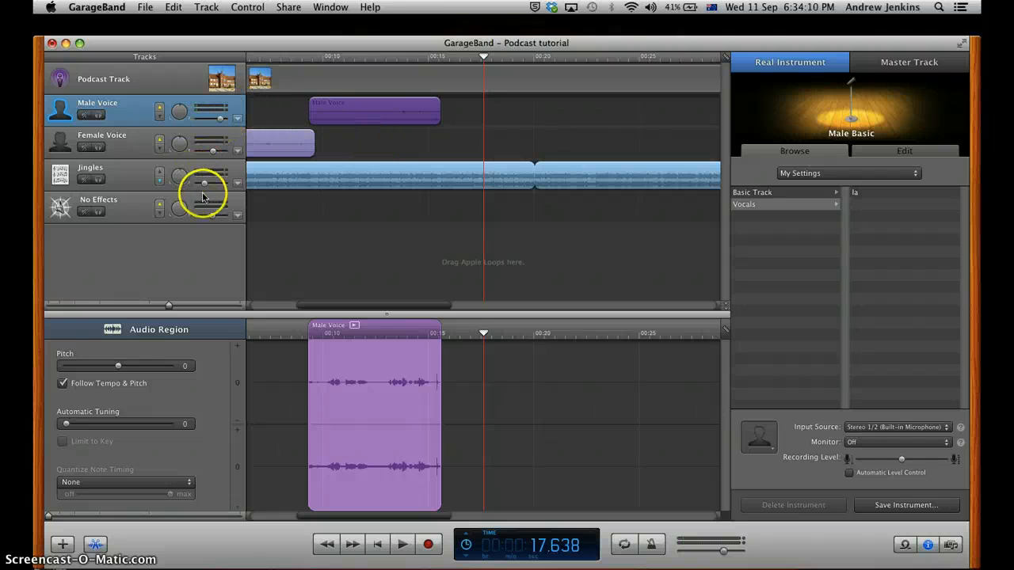
Shorten the second artwork region on the Podcast Track to about 53 seconds and move the end-of-project marker to the same point
left_click(342, 226)
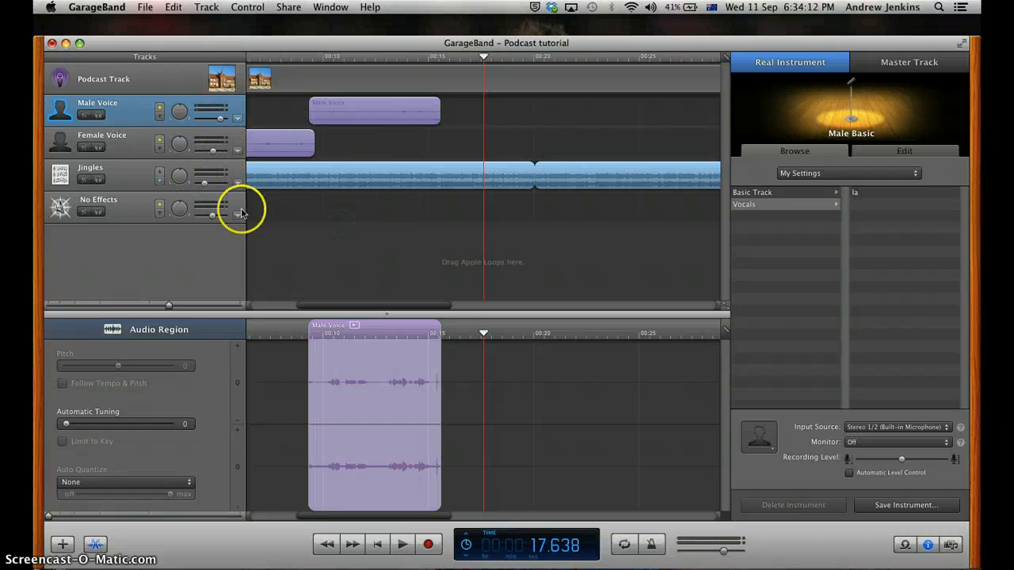
left_click(145, 219)
scroll(333, 197, "right", 15)
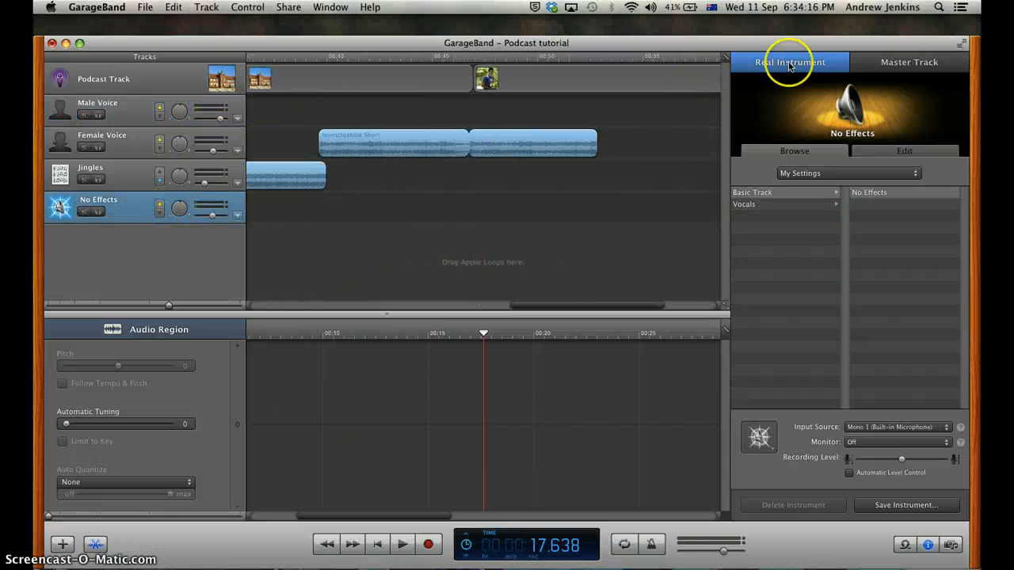
left_click(615, 91)
scroll(612, 93, "right", 4)
scroll(612, 92, "left", 1)
left_click(643, 90)
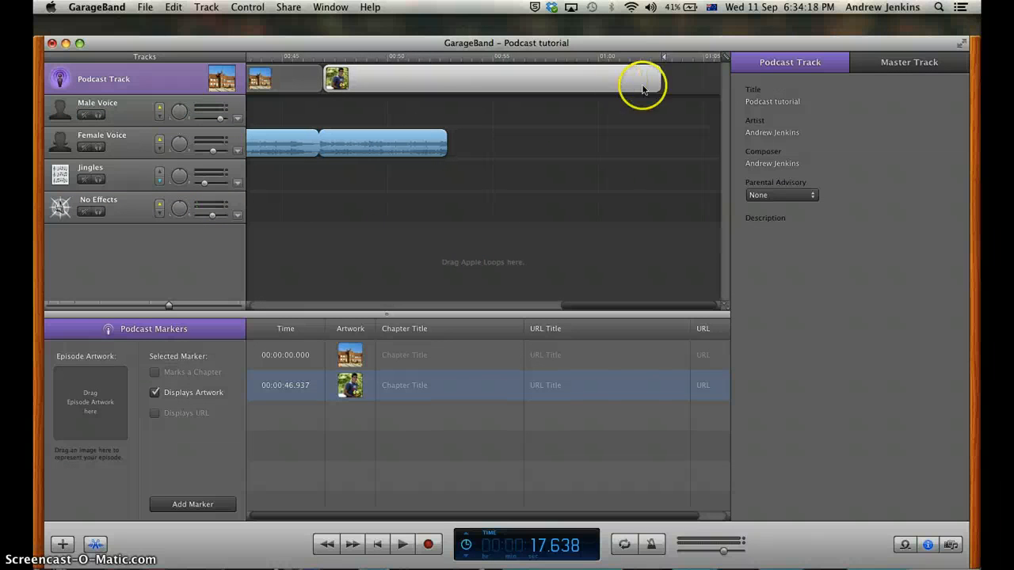
left_click_drag(658, 83, 445, 91)
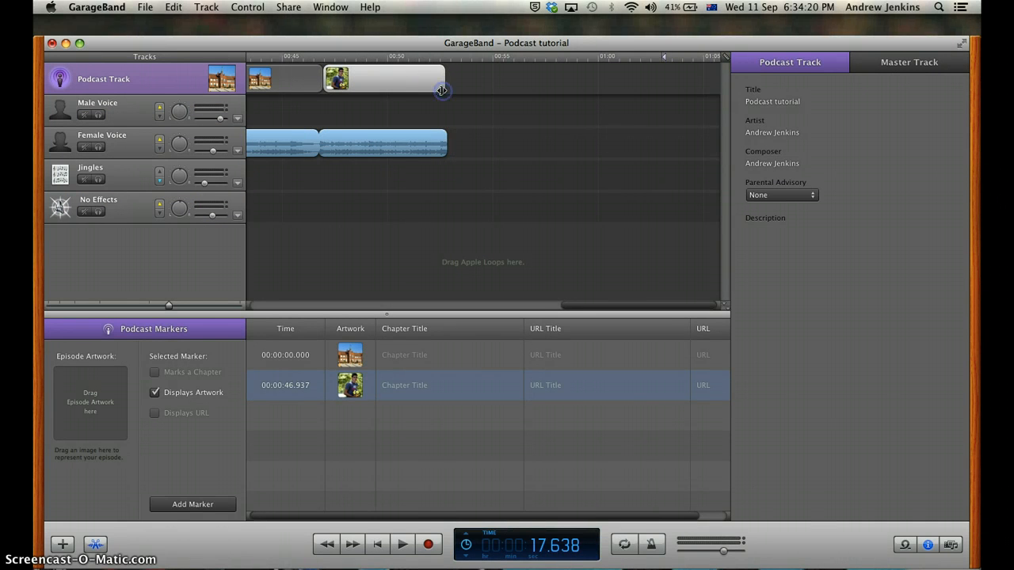
left_click_drag(663, 59, 450, 62)
Select the No Effects track and turn the Male Voice, Female Voice and Jingles volumes down to minimum
scroll(450, 63, "left", 15)
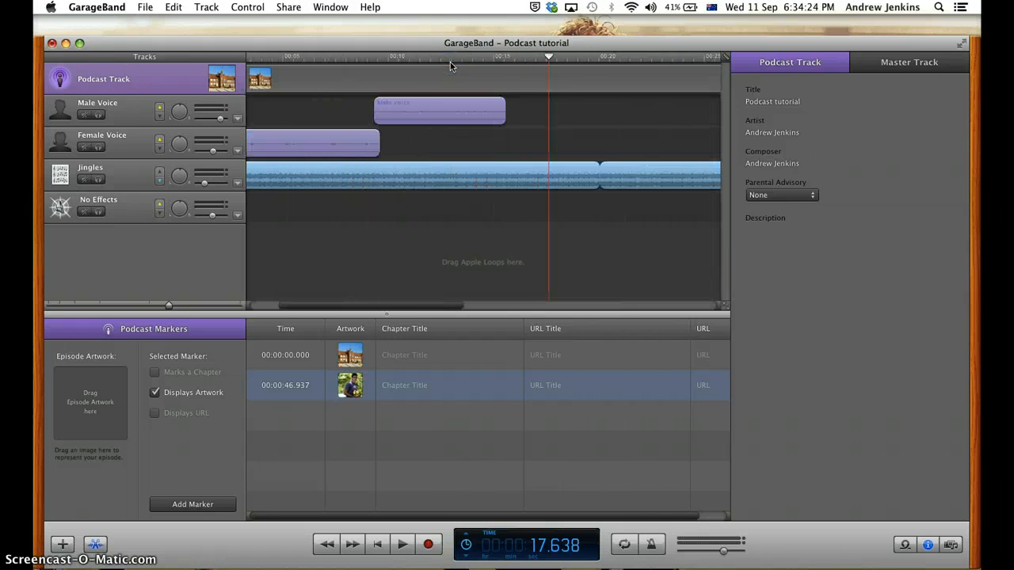
scroll(450, 62, "left", 2)
left_click(136, 197)
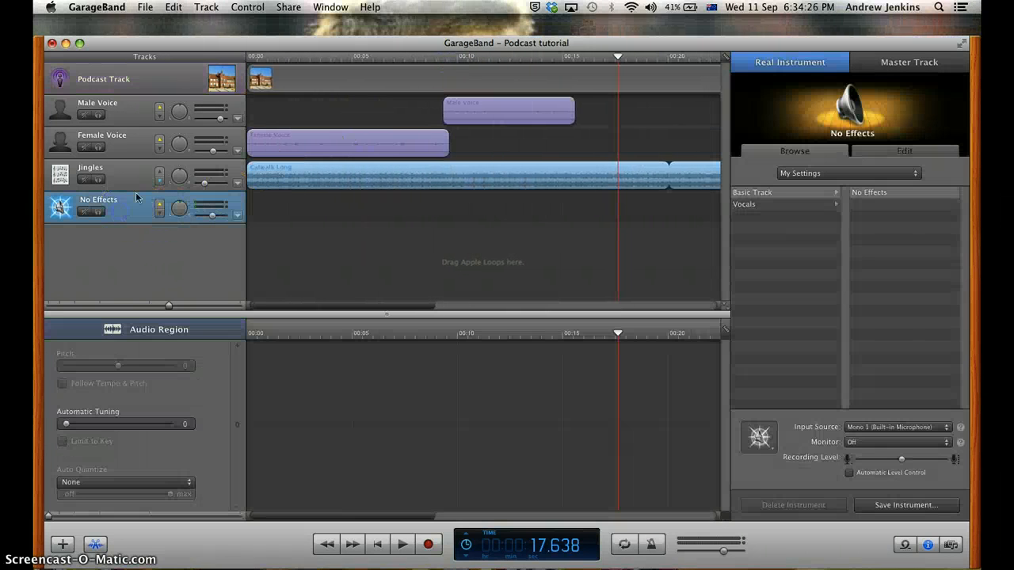
left_click_drag(165, 119, 159, 118)
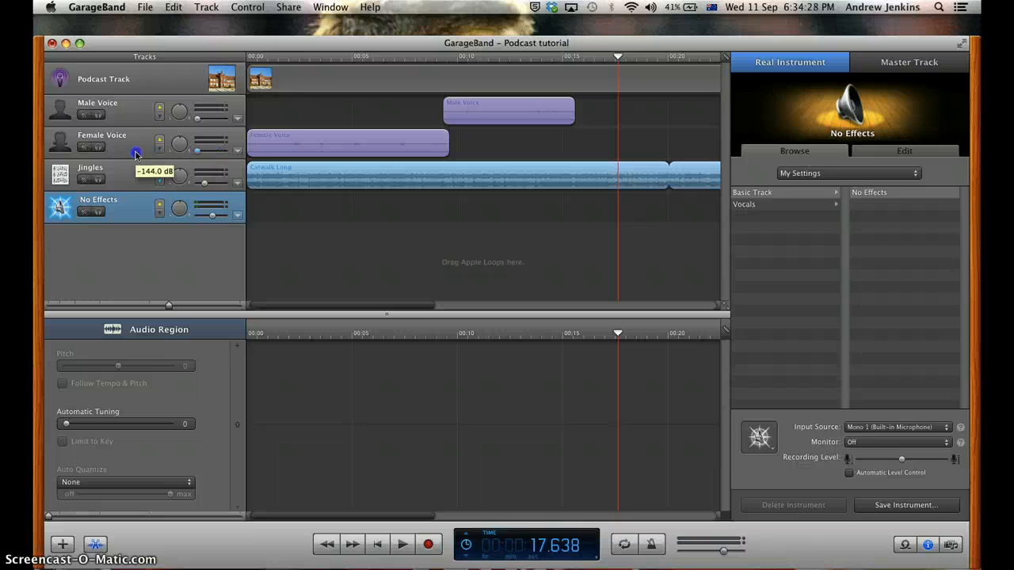
left_click_drag(207, 187, 150, 184)
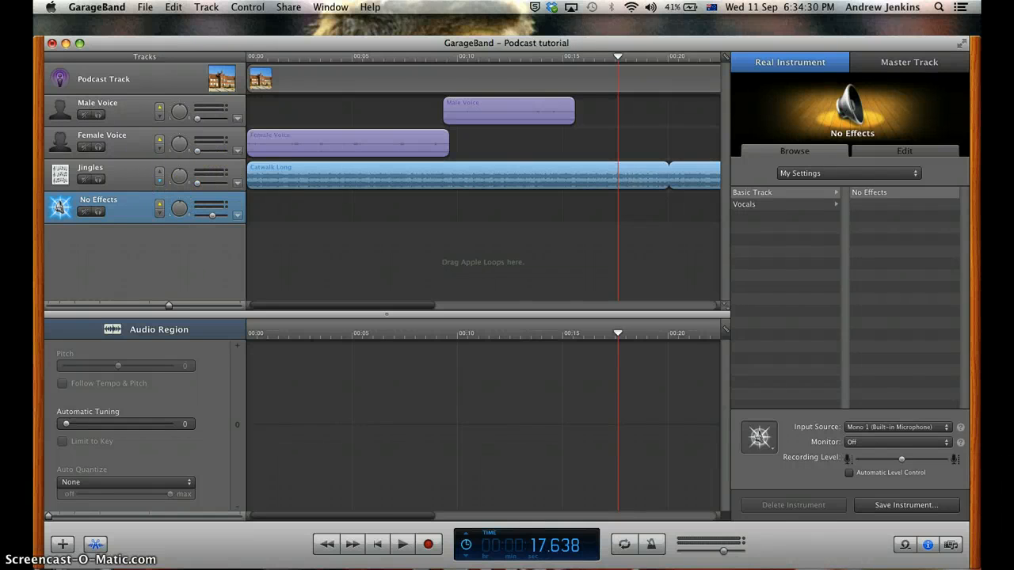
Record a new clip on the No Effects track from about 17.6 to 51.5 seconds, and return the playhead to the start
left_click(428, 544)
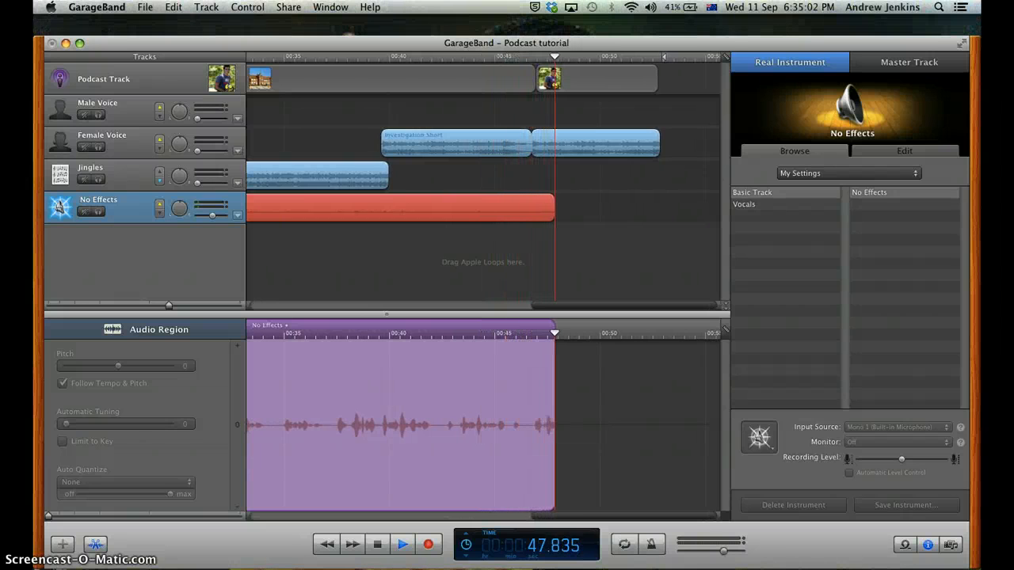
left_click(427, 545)
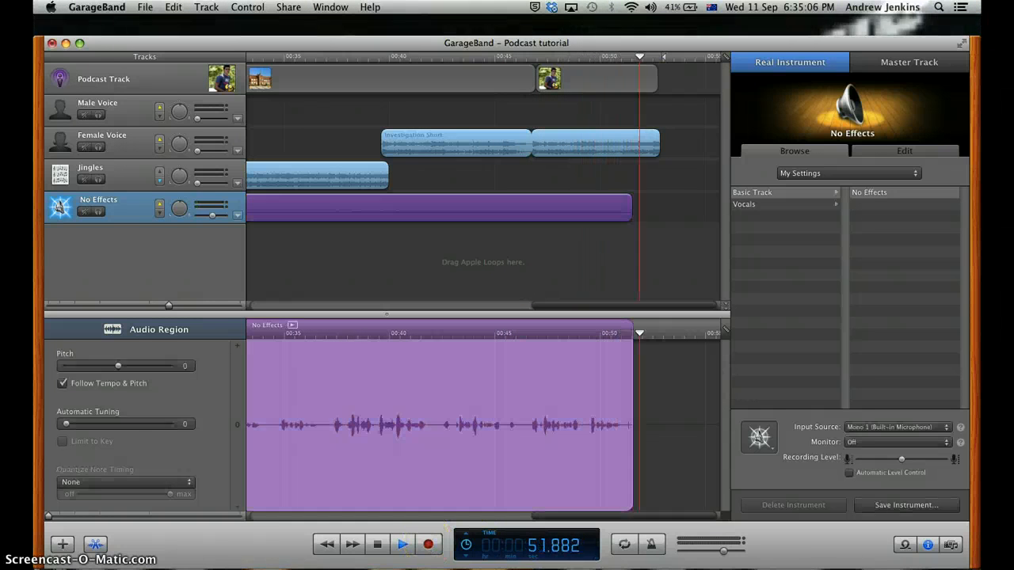
left_click_drag(661, 59, 54, 75)
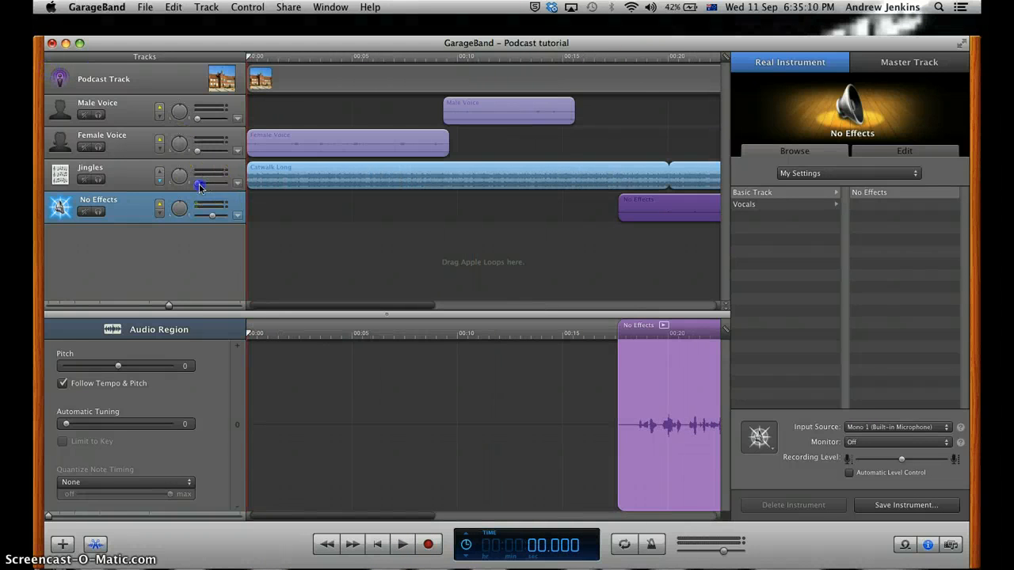
Raise the Jingles volume slightly and bring the Male Voice and Female Voice volumes up to about the middle
mouse_move(200, 187)
left_mouse_down()
mouse_move(220, 187)
mouse_move(206, 186)
left_mouse_up()
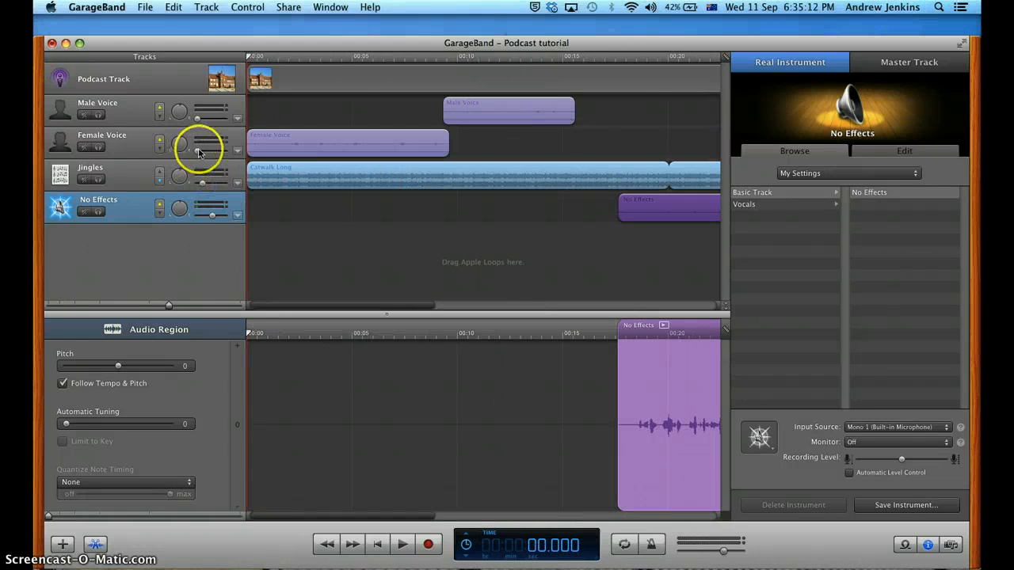
left_click_drag(196, 118, 204, 119)
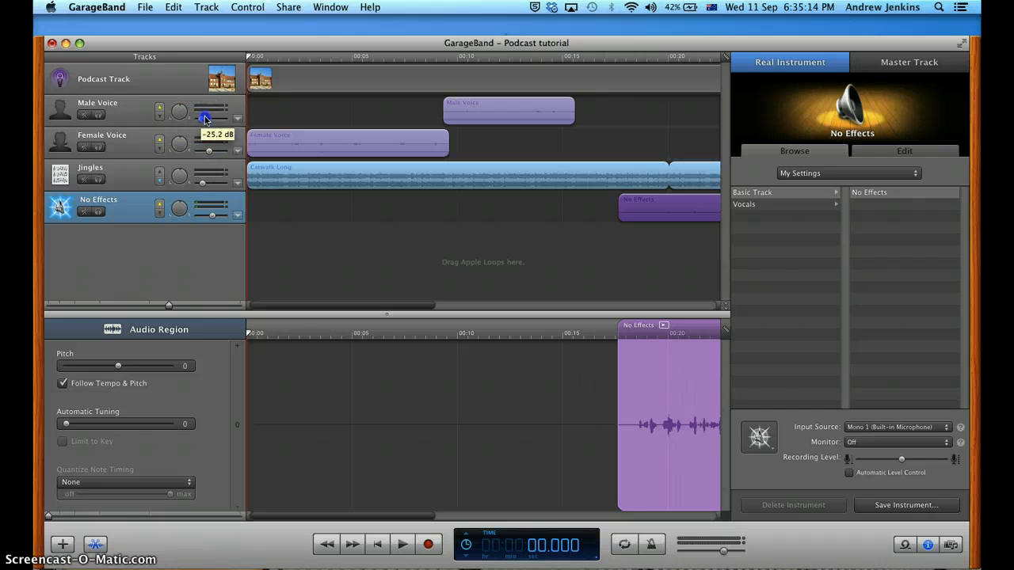
left_click(213, 159)
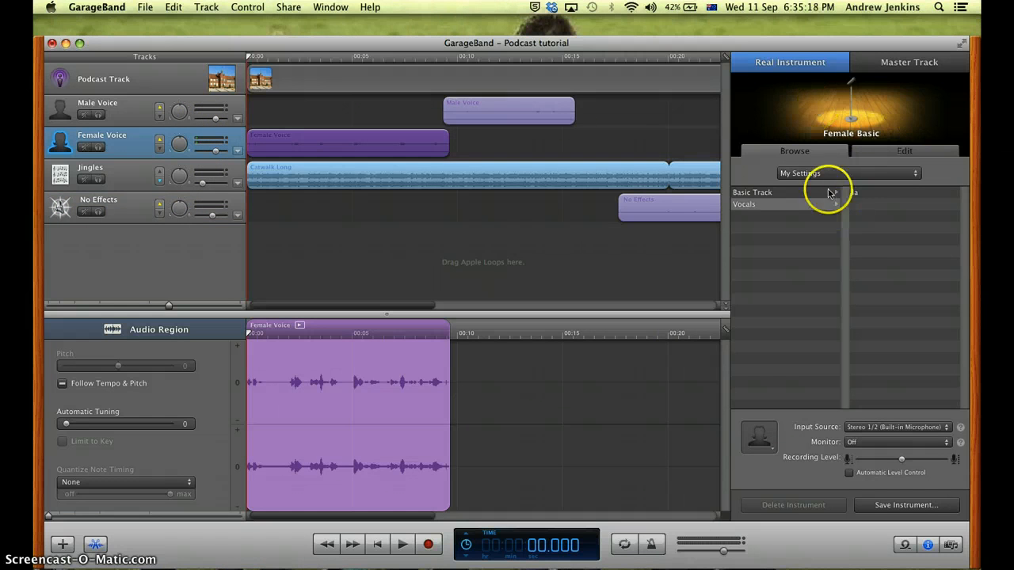
Add the Cow Moo loop from the Animals sound effects to the Female Voice track at about 15 seconds
left_click(908, 550)
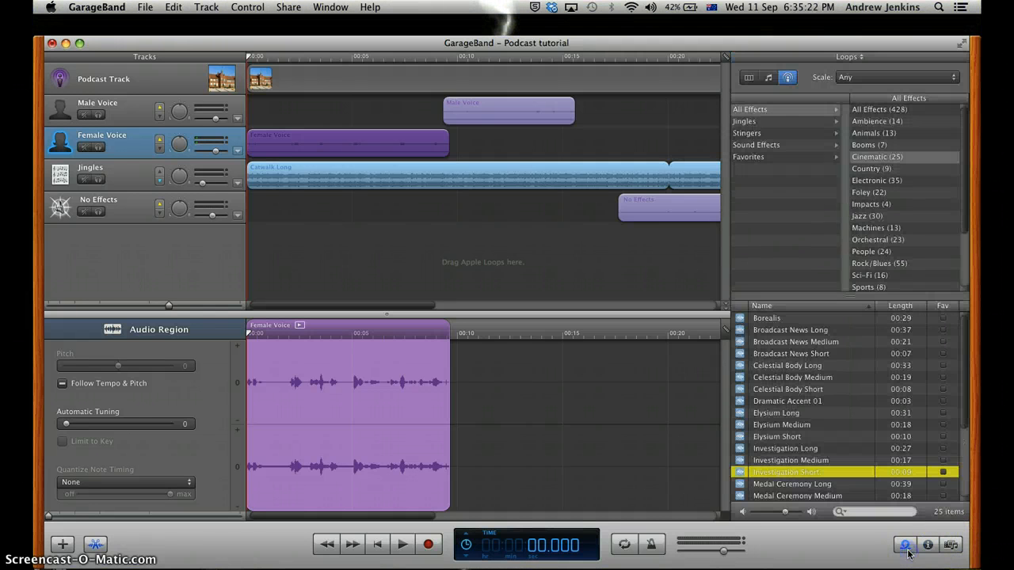
left_click(789, 133)
left_click(778, 122)
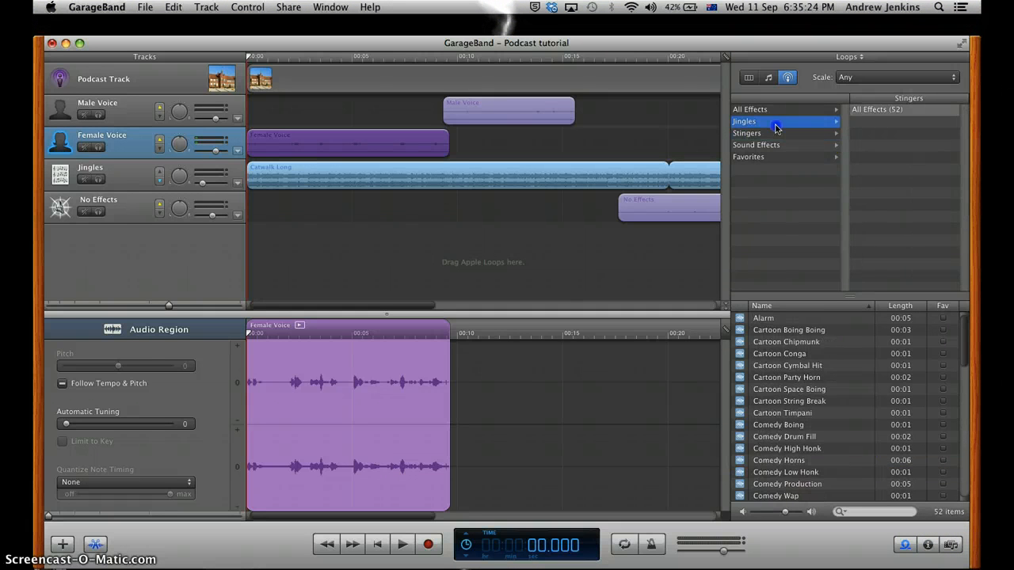
left_click(769, 158)
left_click(780, 146)
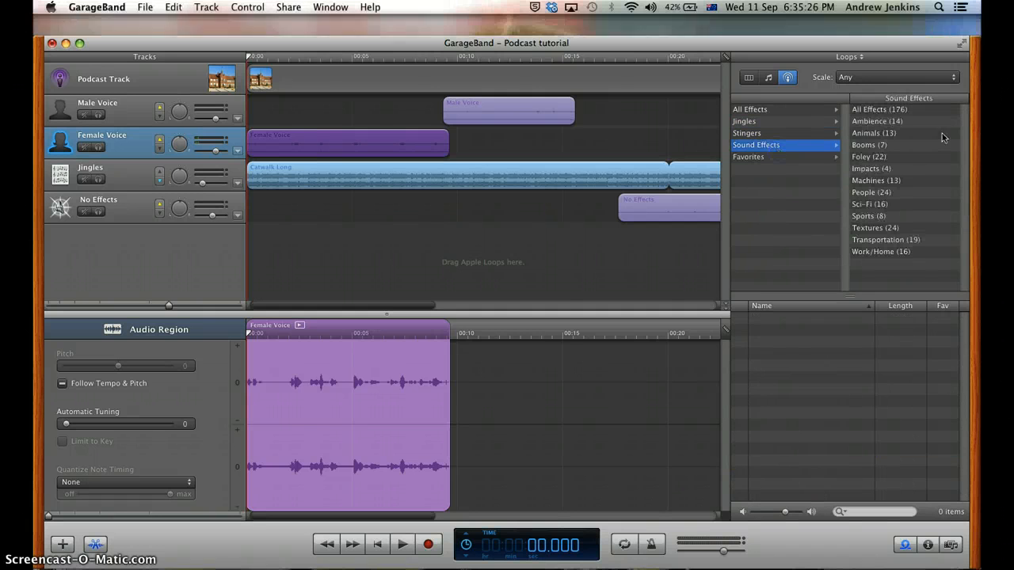
left_click(901, 133)
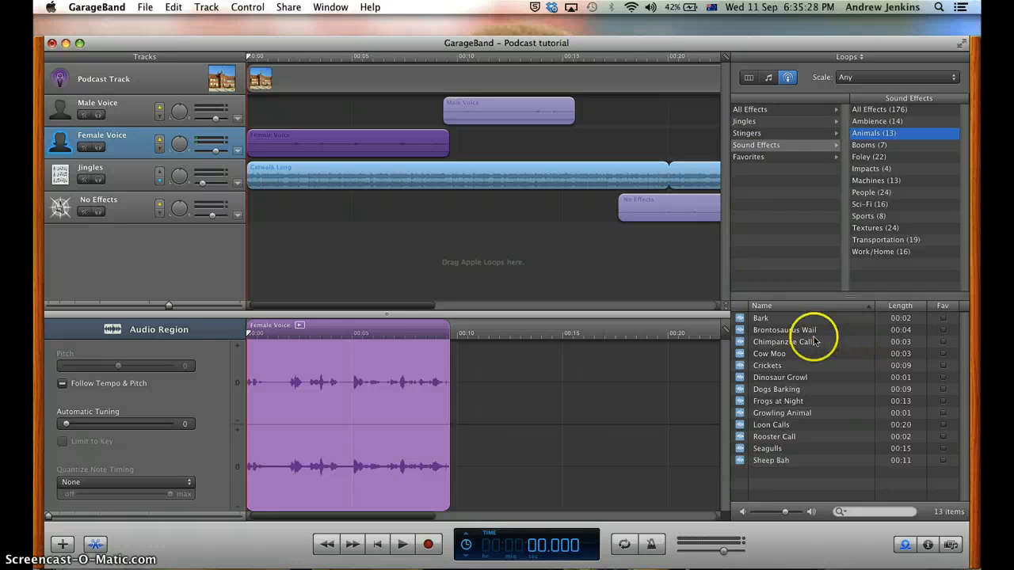
left_click_drag(780, 353, 557, 148)
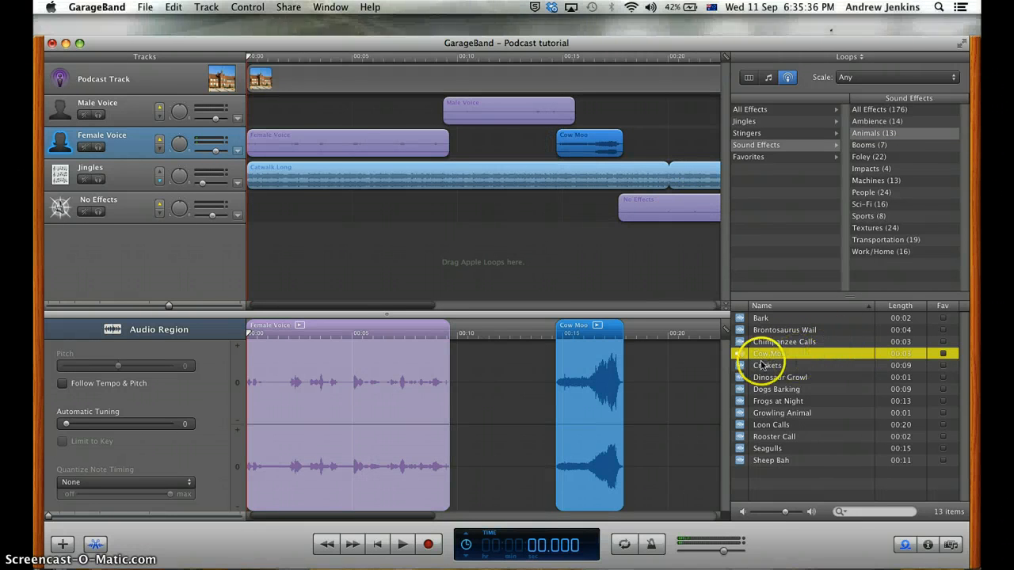
Preview Dinosaur Growl and Bark, and add the Morse Code loop from the Machines effects to the Male Voice track at about 16 seconds
left_click(780, 379)
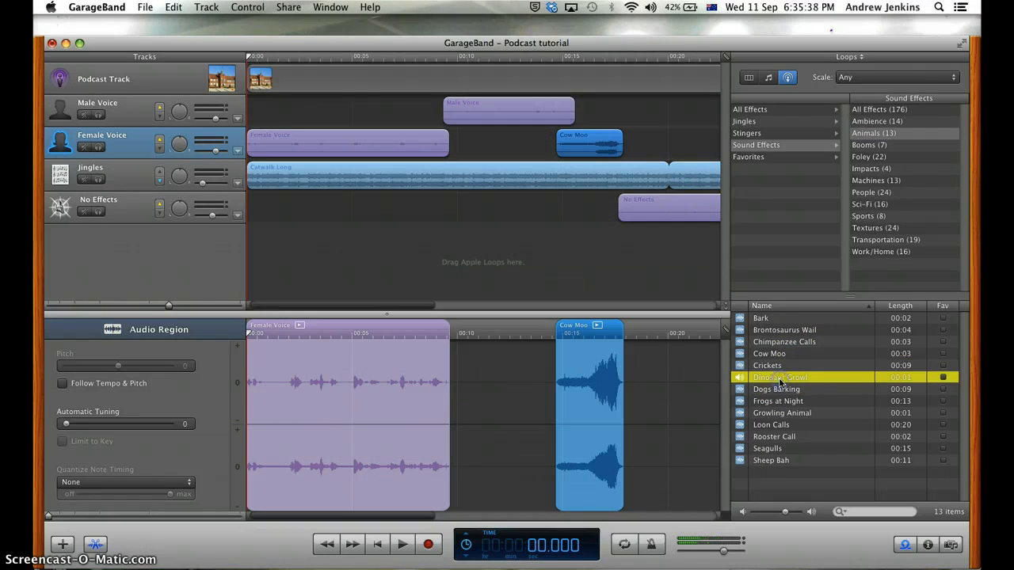
left_click(781, 318)
left_click(900, 181)
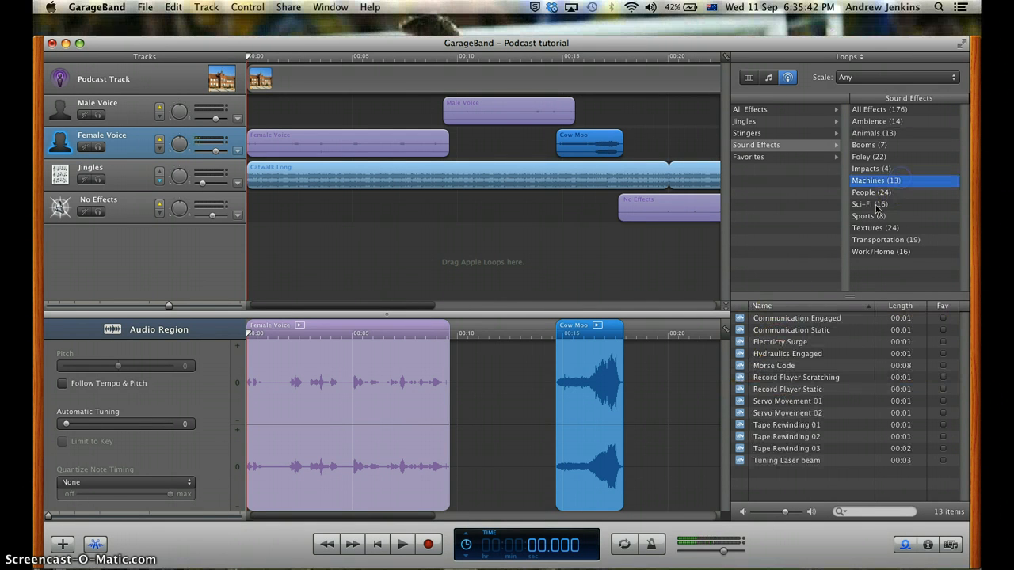
left_click(792, 368)
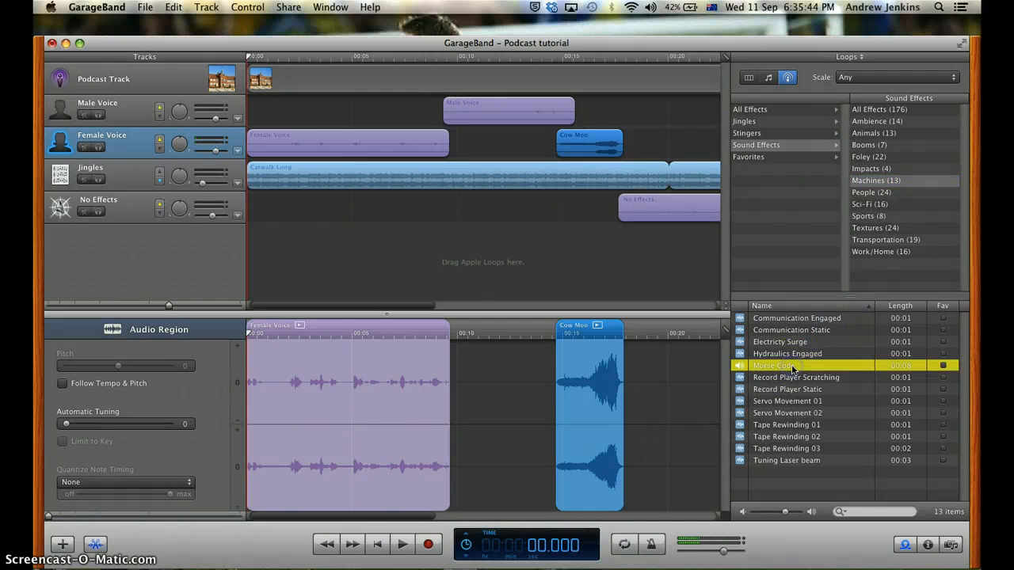
left_click_drag(791, 368, 585, 109)
Move the Morse Code clip to the Jingles track near 45 seconds and trim its end to about 53 seconds
scroll(609, 146, "right", 5)
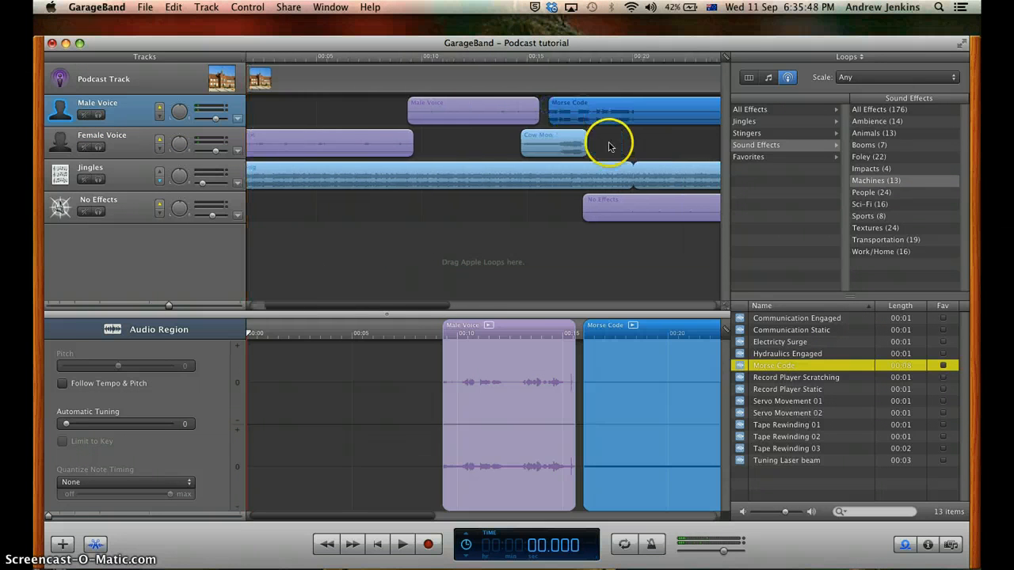
left_click_drag(514, 118, 626, 148)
scroll(626, 148, "right", 10)
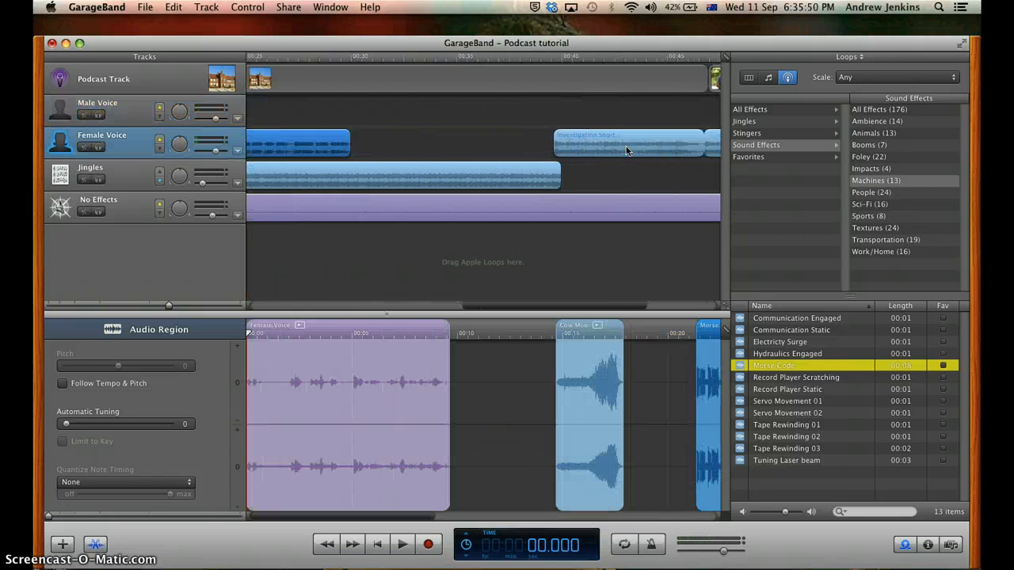
left_click_drag(291, 144, 585, 175)
left_click(650, 173)
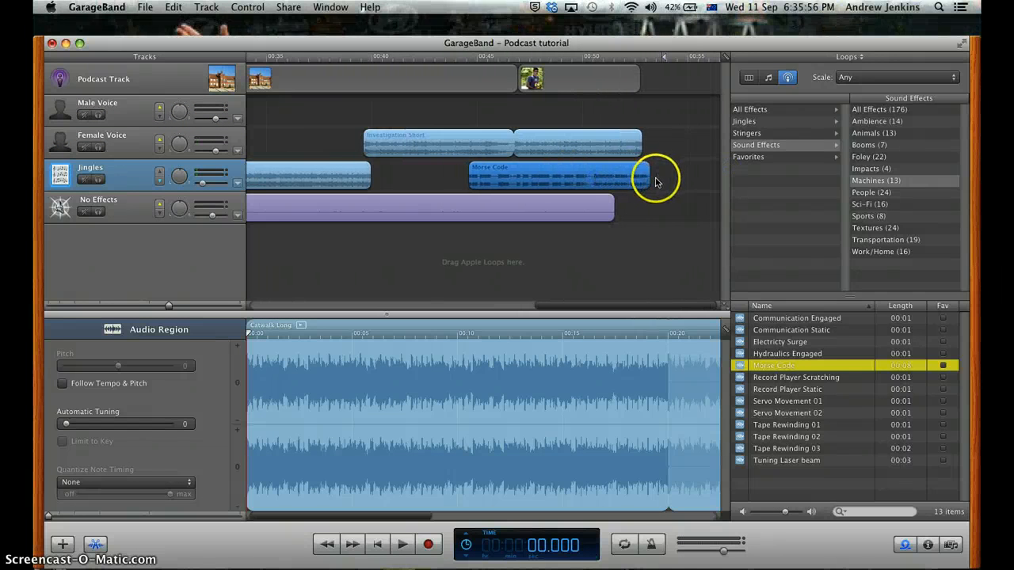
Delete the Investigation Short clip from the Female Voice track and align the Morse Code clip's end with the second artwork region
left_click(599, 144)
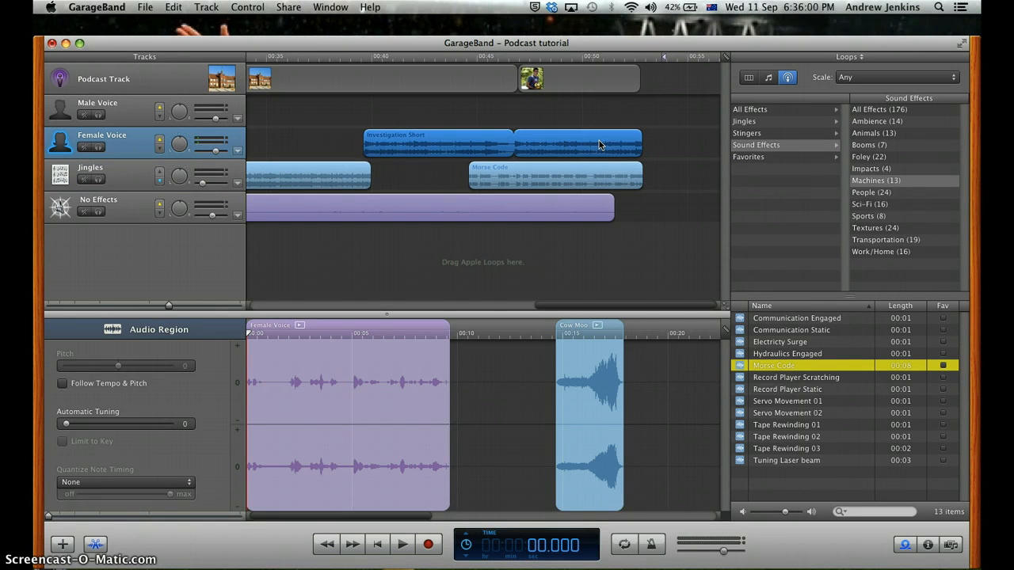
key("Delete")
left_click(609, 144)
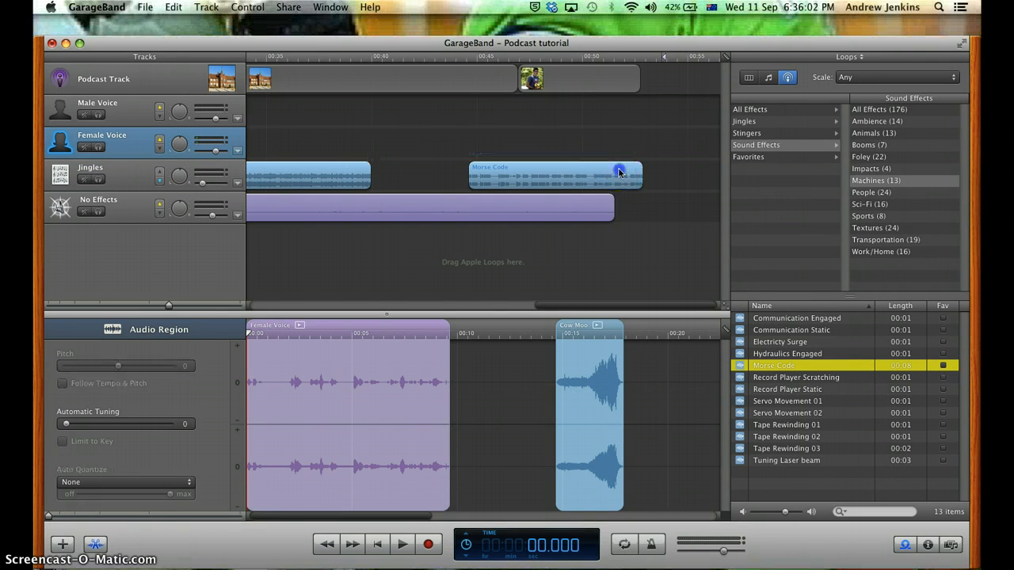
left_click(619, 172)
Play the whole podcast from the start, moving the Podcast Preview aside and closing it near the end
scroll(515, 187, "left", 15)
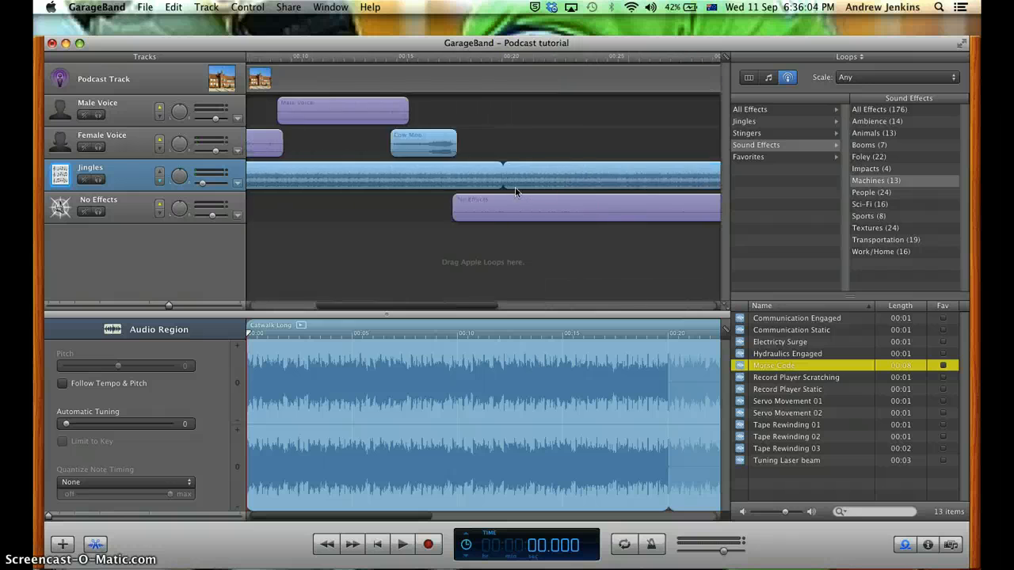
scroll(515, 188, "right", 15)
scroll(145, 96, "left", 6)
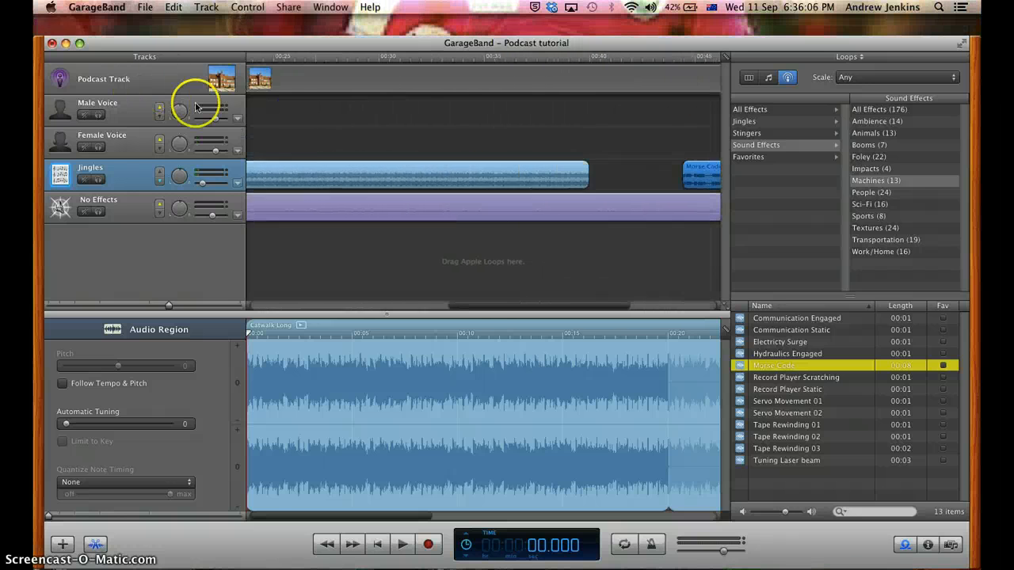
scroll(194, 104, "left", 10)
left_click(205, 179)
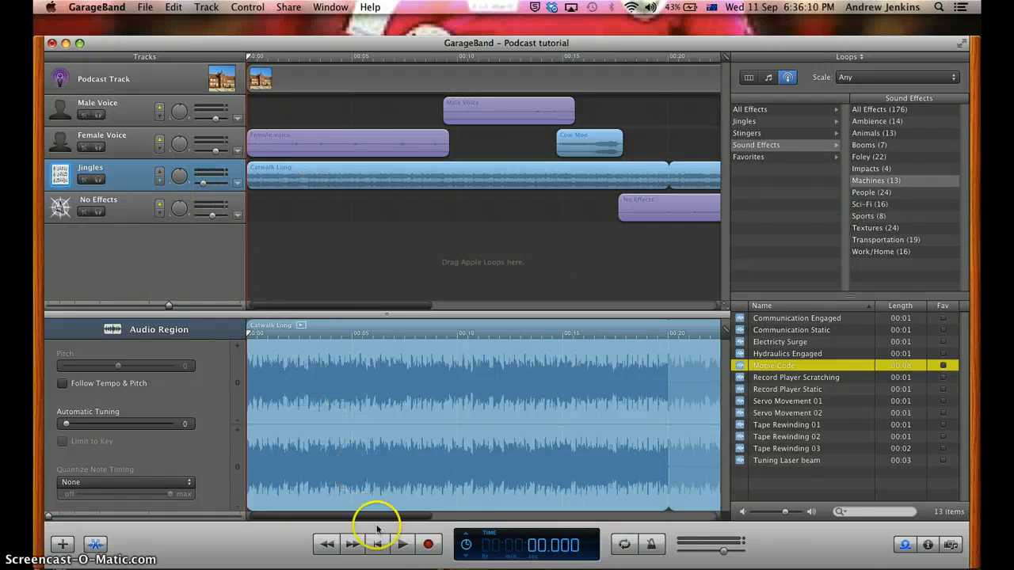
left_click(407, 551)
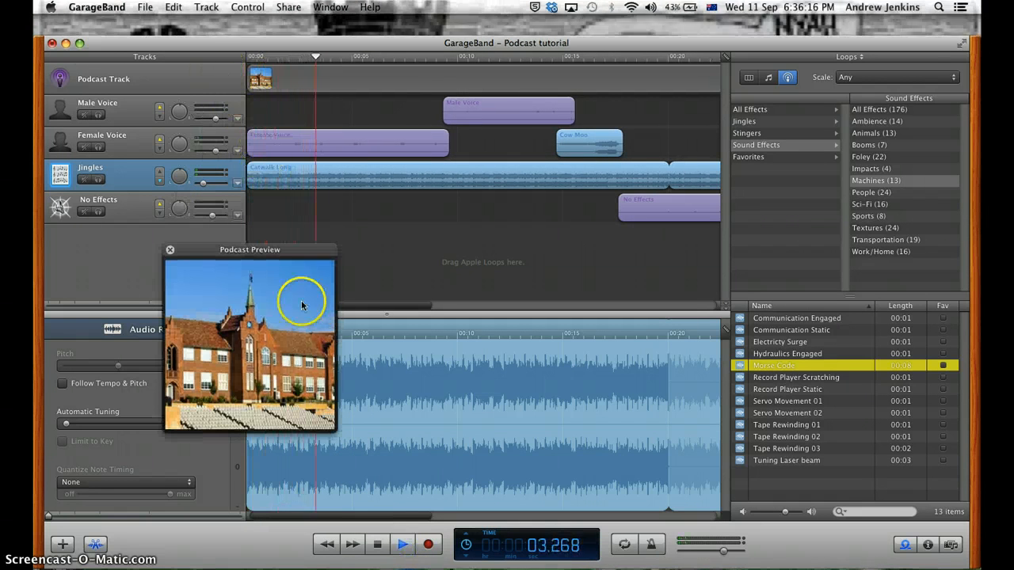
left_click_drag(304, 249, 587, 262)
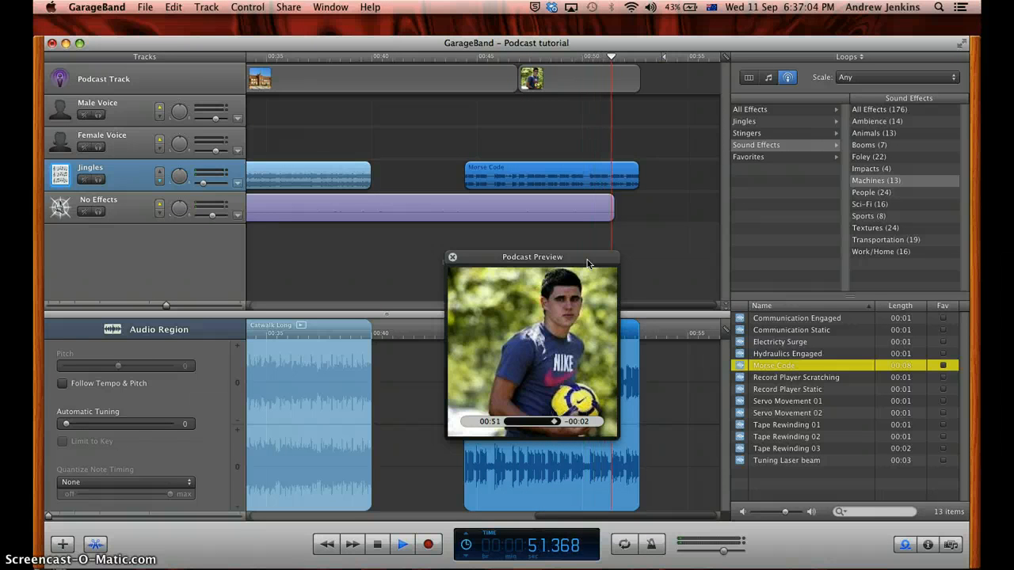
left_click(451, 259)
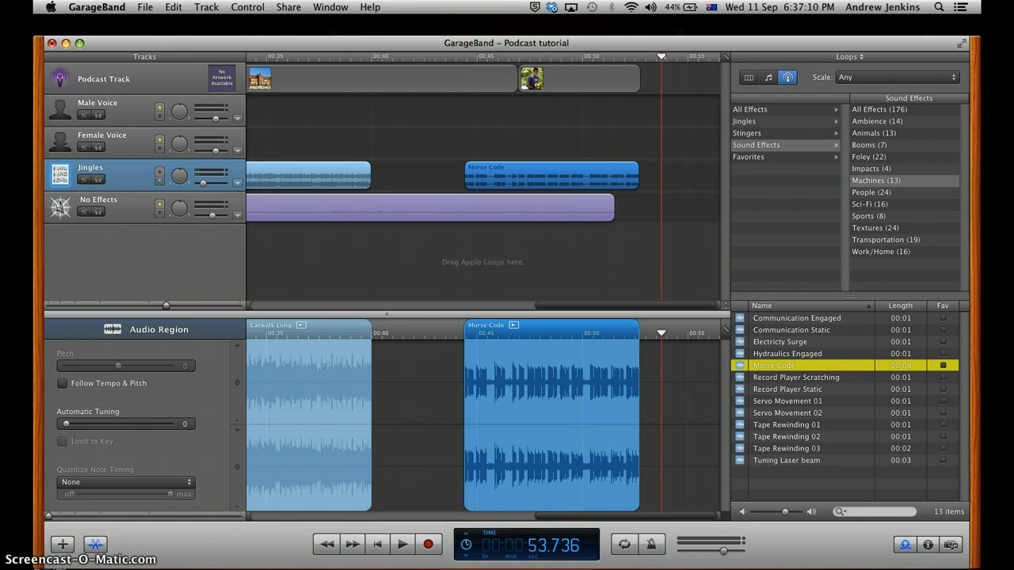
Add a marker to the Podcast Track at the playhead, at 53.736 seconds
left_click(145, 7)
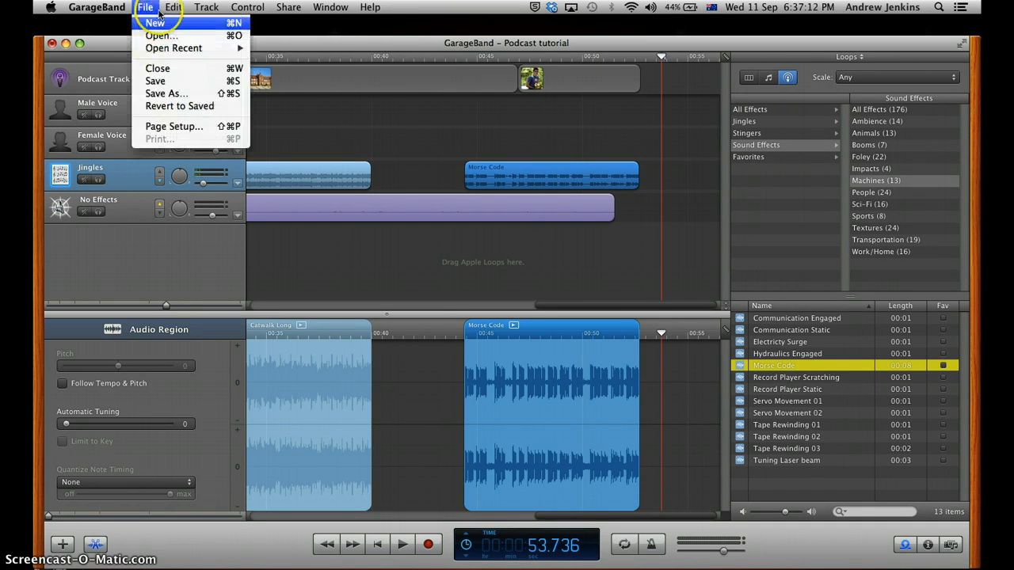
mouse_move(173, 7)
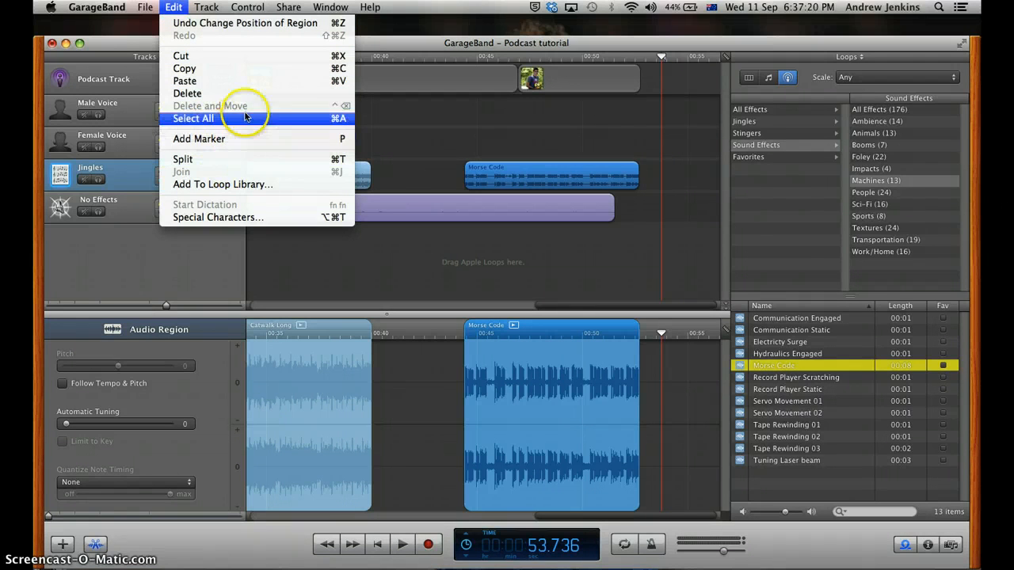
left_click(231, 139)
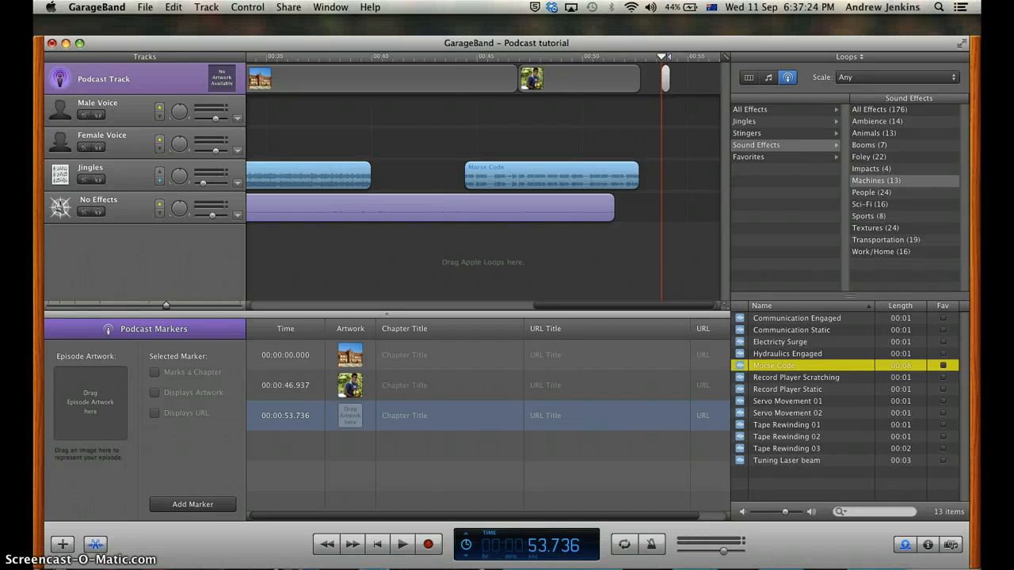
left_click(207, 7)
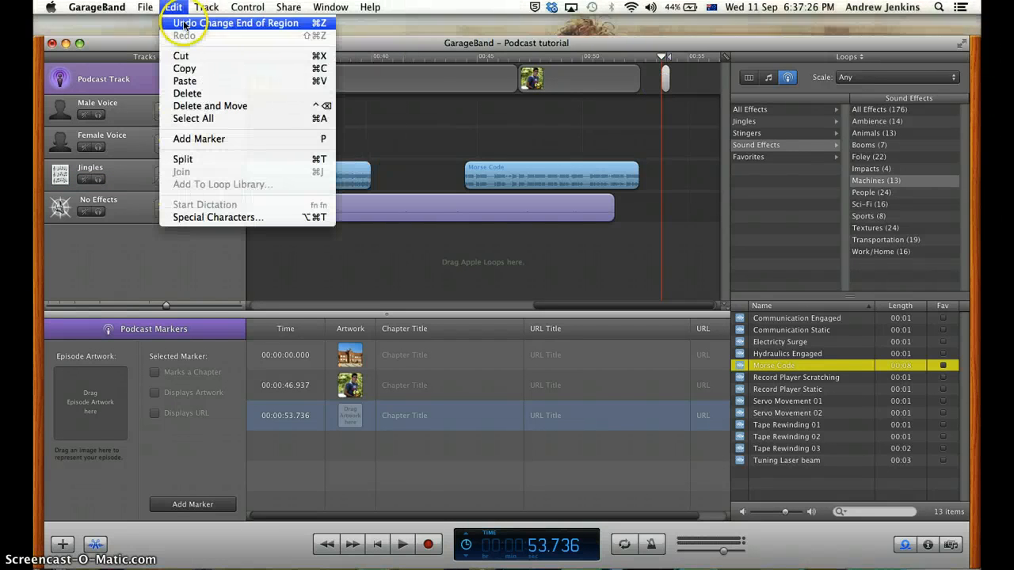
mouse_move(208, 7)
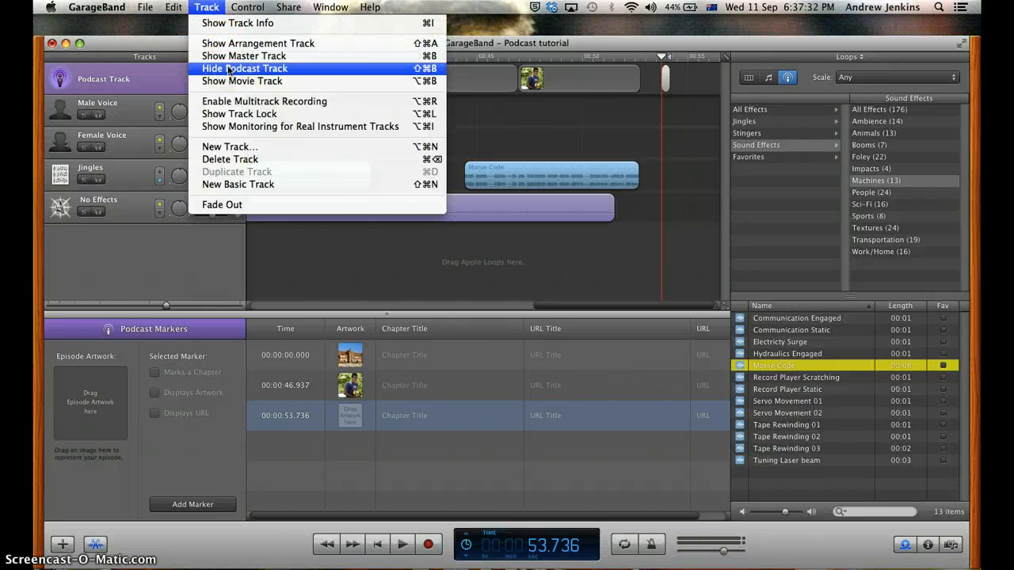
left_click(239, 8)
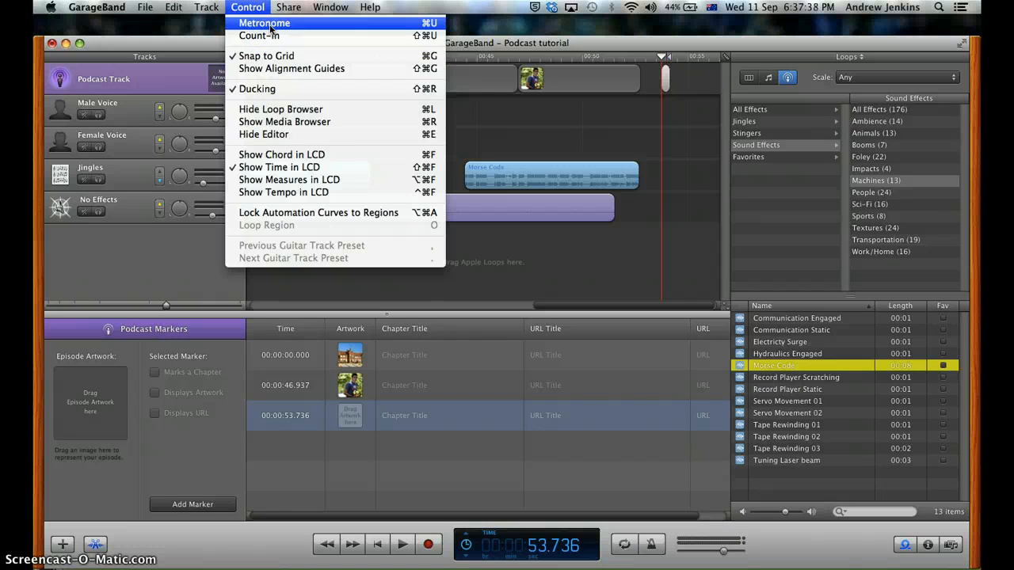
mouse_move(289, 7)
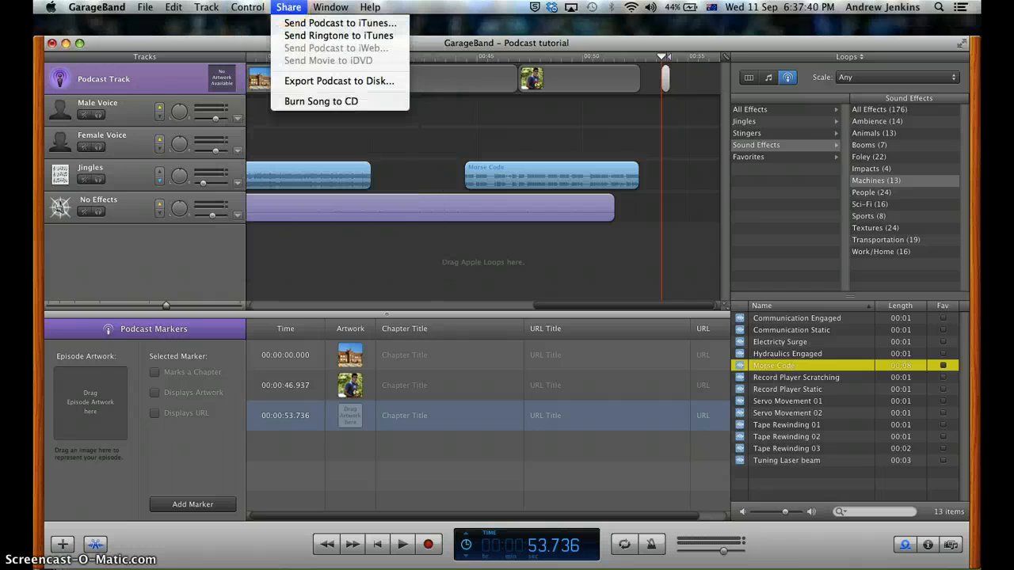
left_click(371, 7)
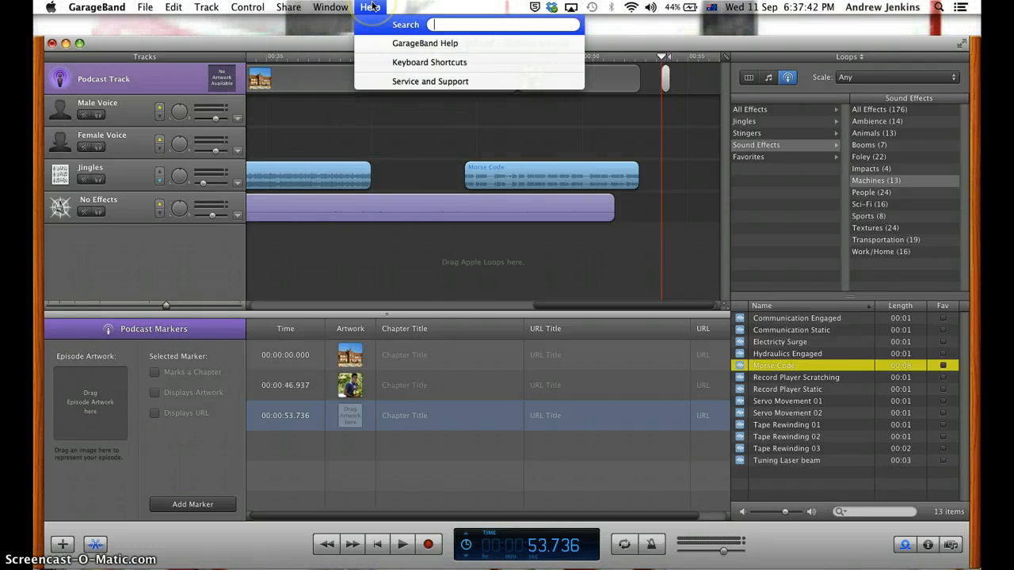
mouse_move(288, 7)
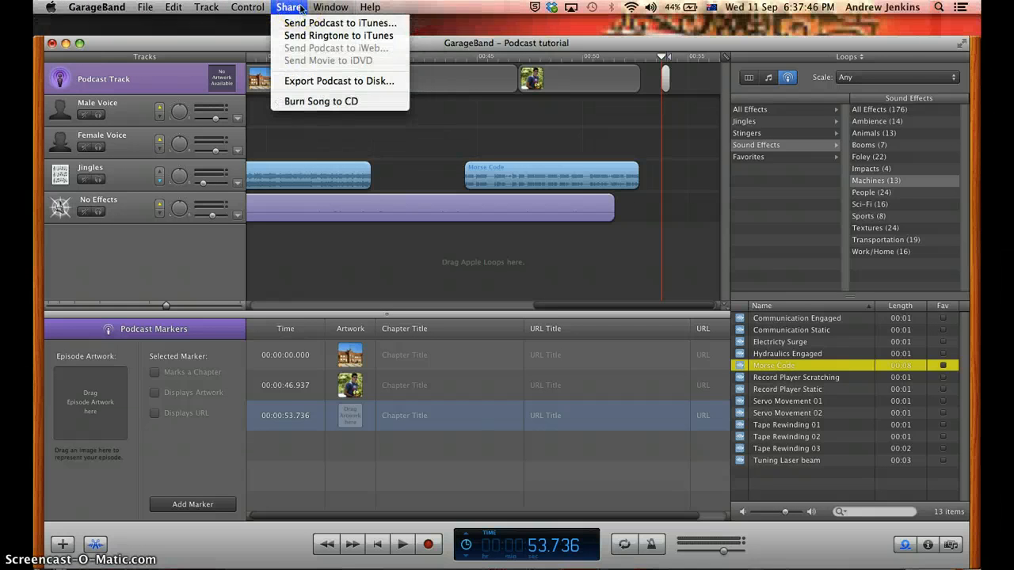
mouse_move(369, 7)
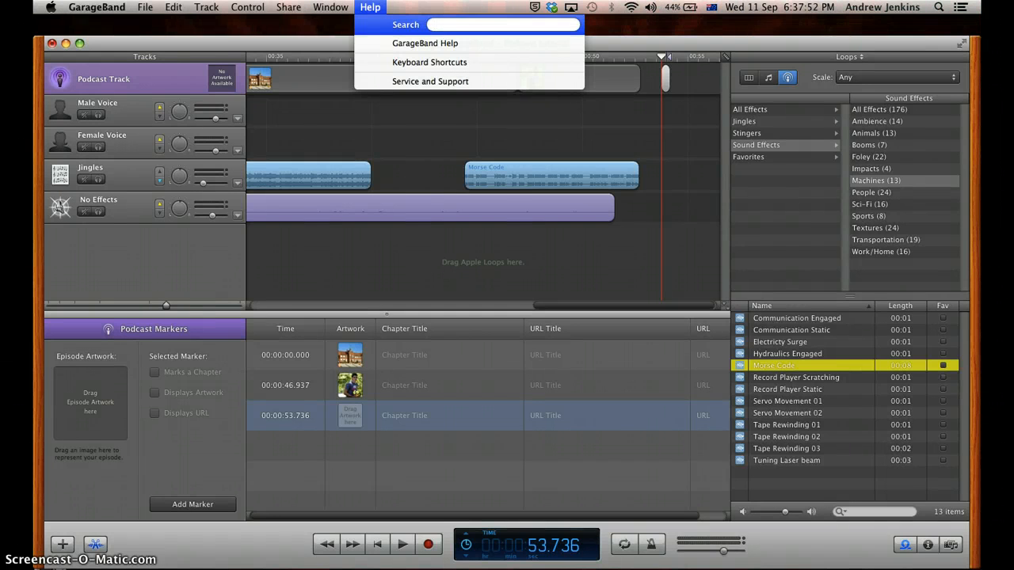
Search the help for "new track", after trying "make" and "new"
type("make")
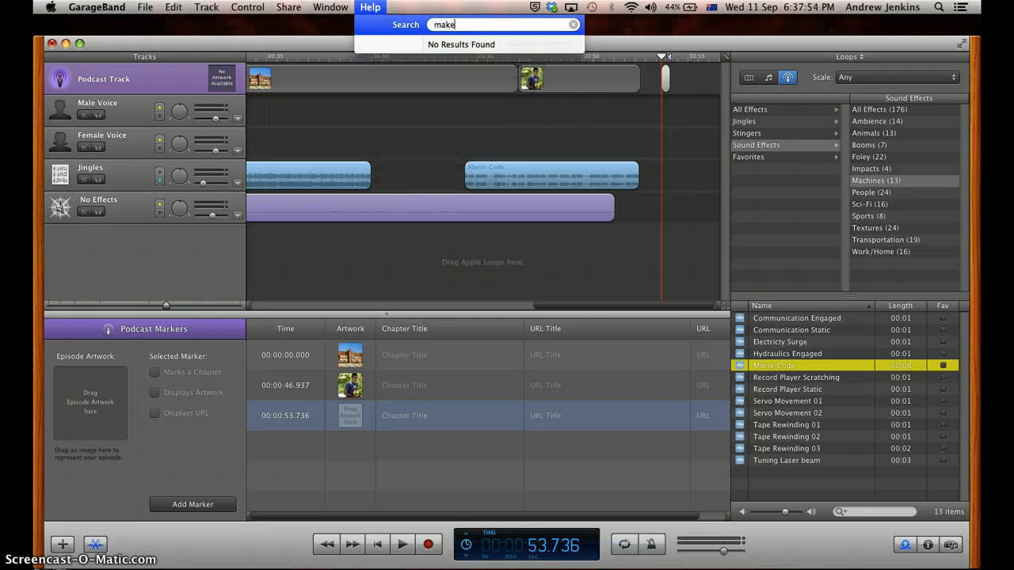
key("BackSpace")
key("BackSpace")
key("BackSpace")
type("new gf")
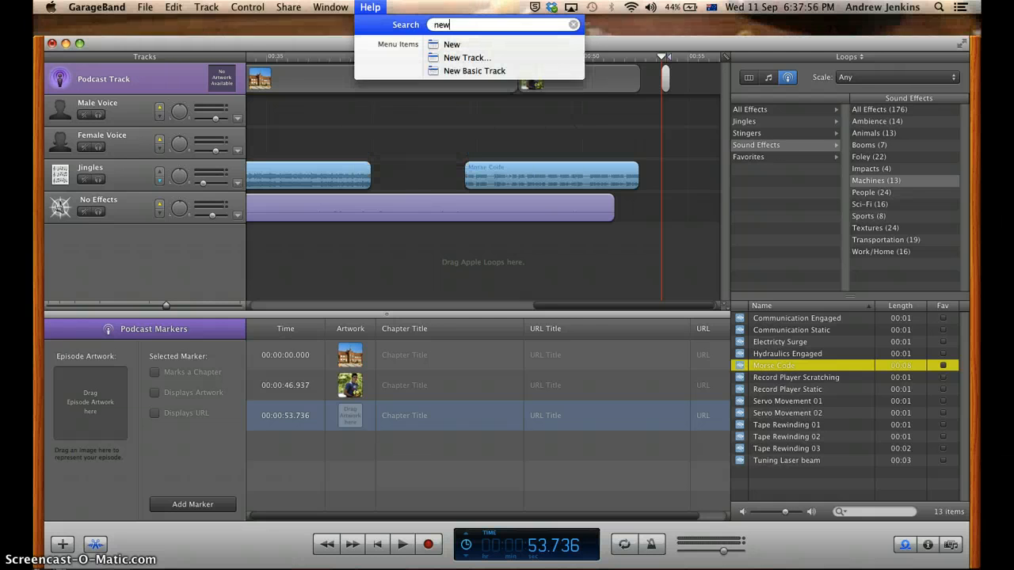
key("BackSpace")
key("BackSpace")
key("BackSpace")
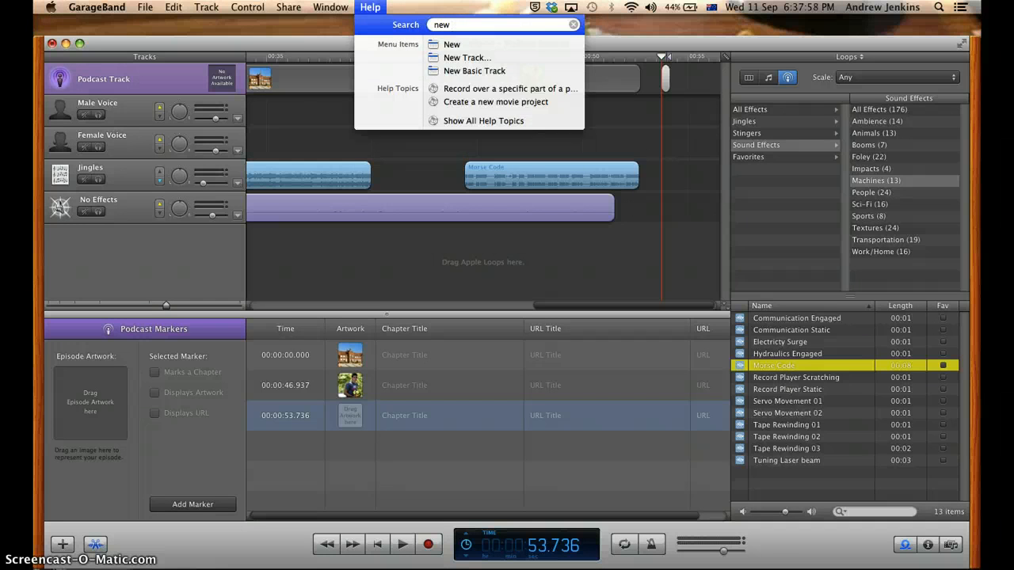
type("g")
key("BackSpace")
type("y")
key("BackSpace")
type("track")
left_click(434, 25)
left_click(326, 8)
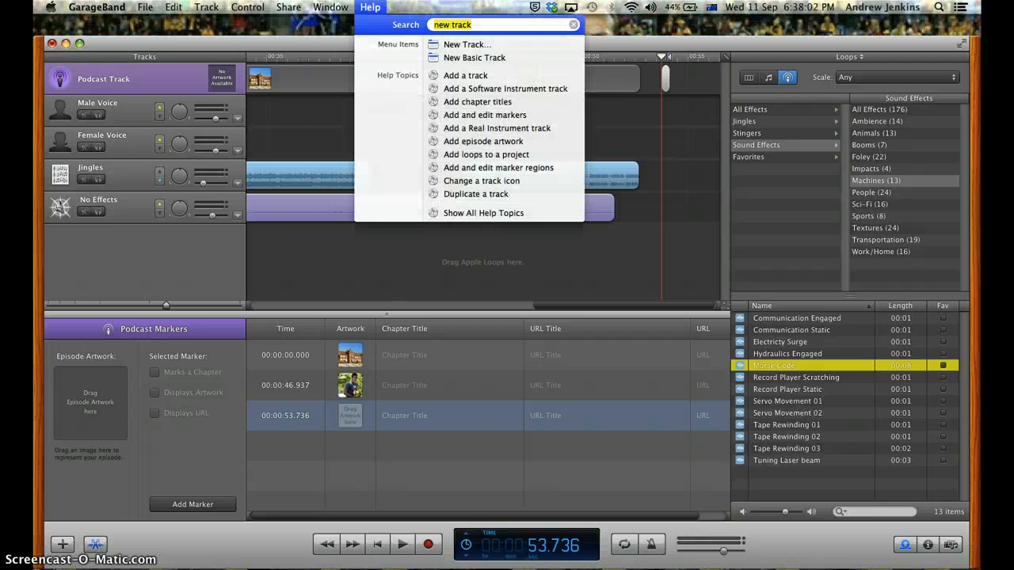
left_click(439, 50)
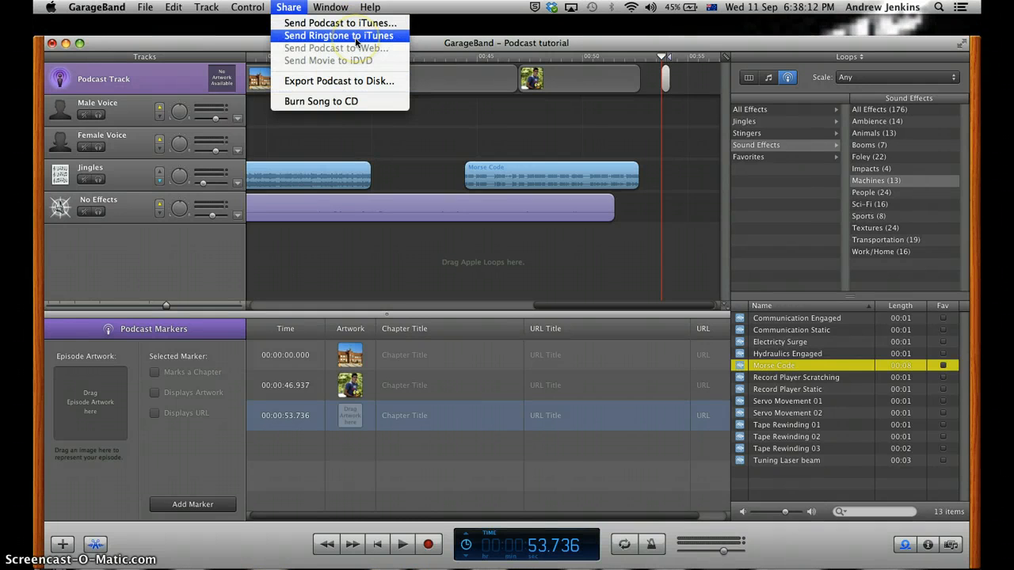
Export the podcast to disk using the MP3 Encoder and Spoken Podcast settings, saving it as Podcast tutorial in the 2013 folder
left_click(369, 82)
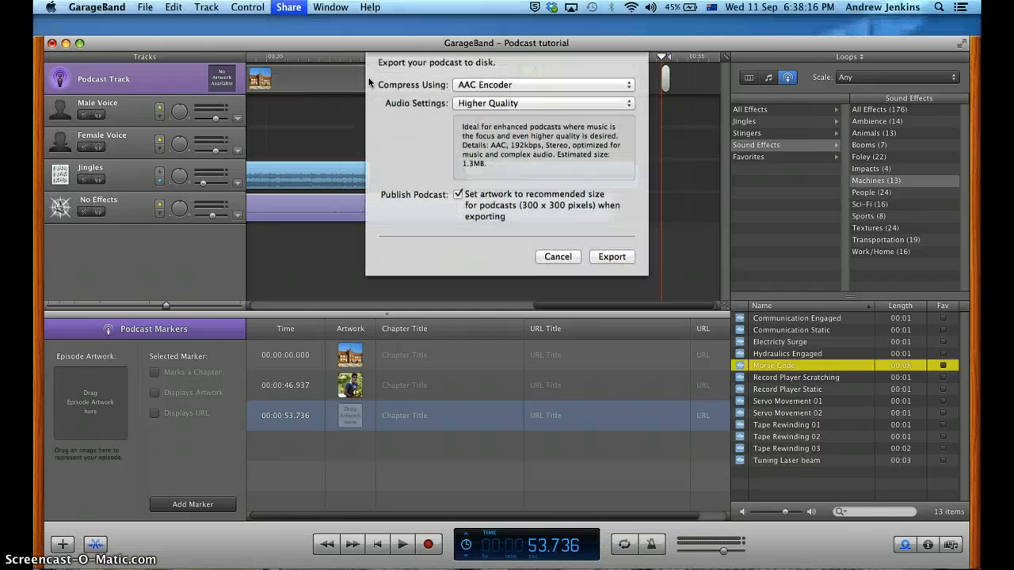
left_click(517, 94)
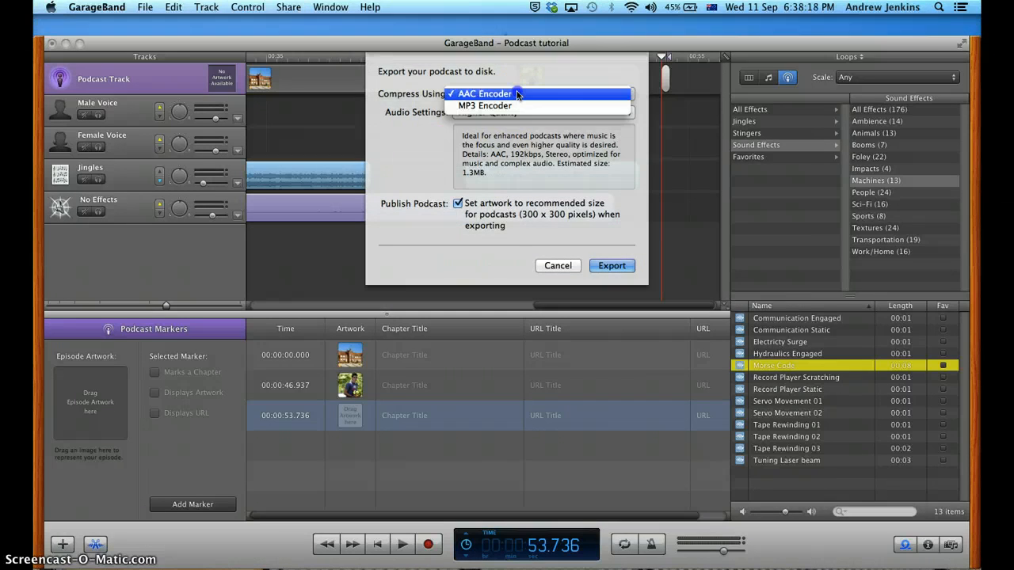
left_click(517, 106)
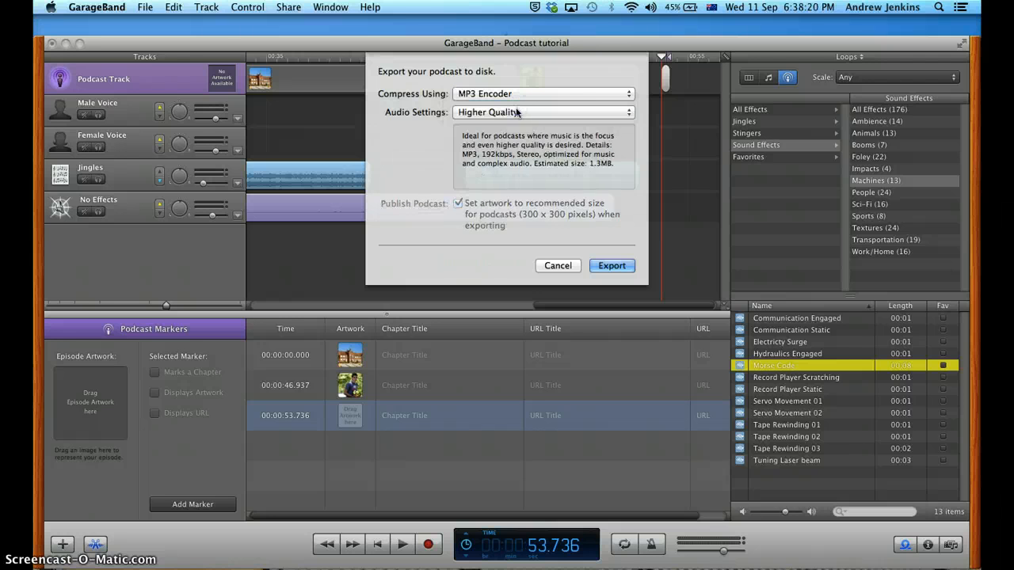
left_click(516, 111)
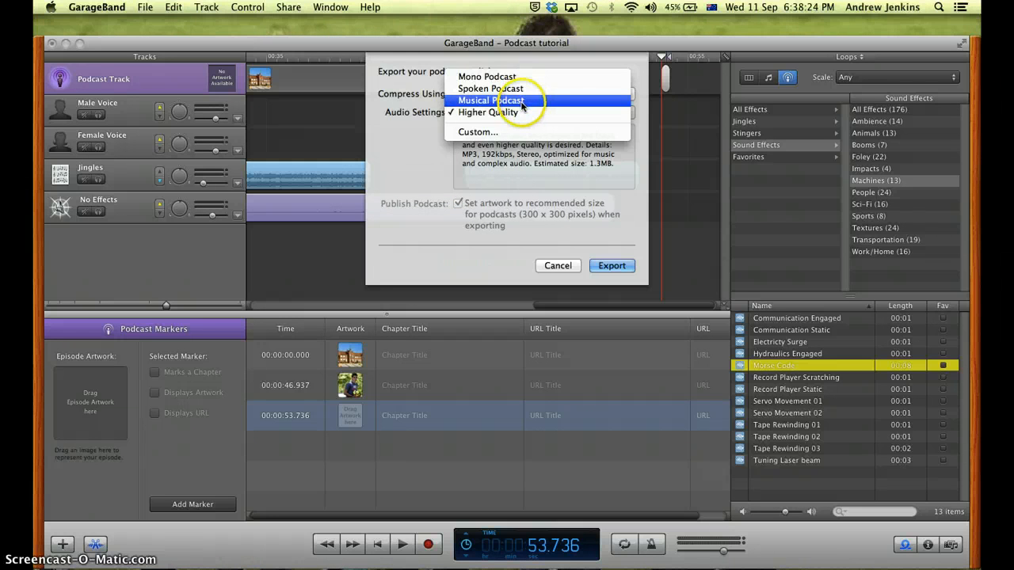
left_click(522, 88)
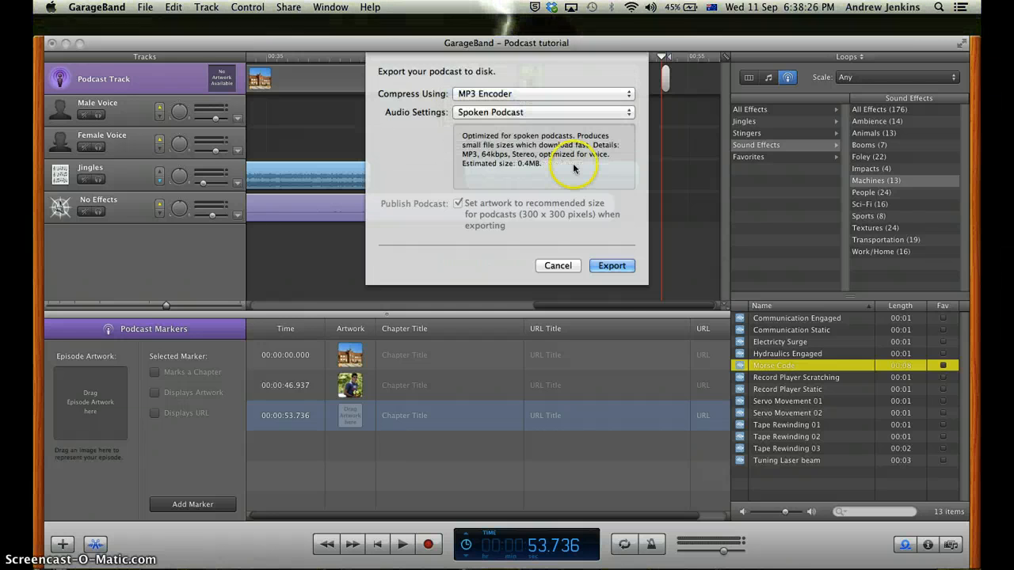
left_click(612, 260)
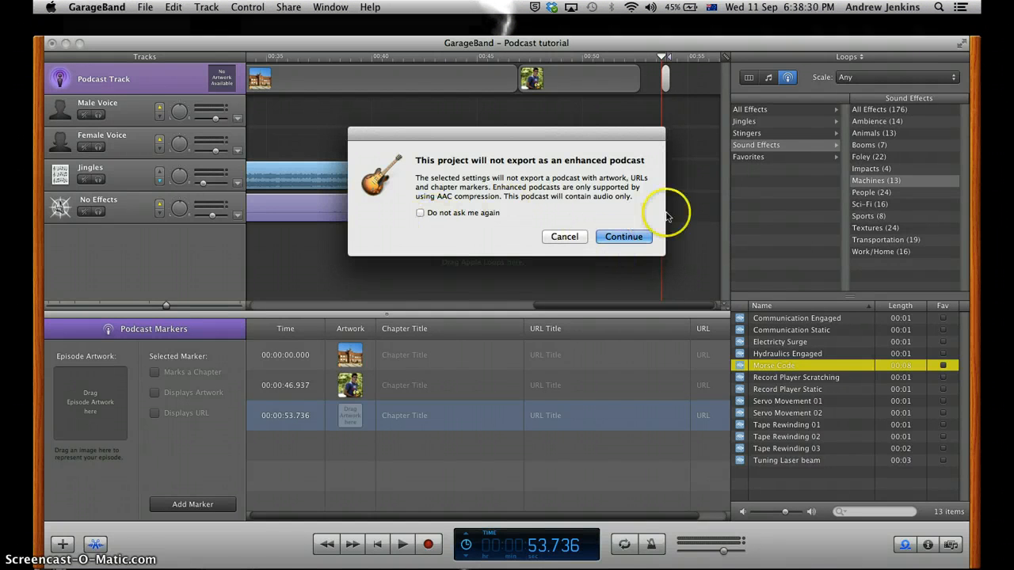
left_click(613, 239)
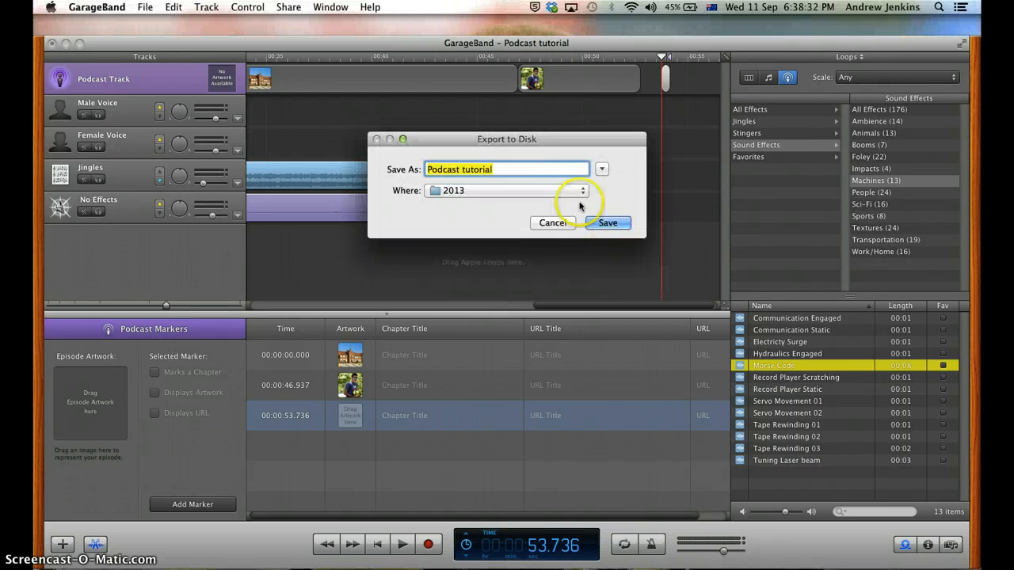
left_click(601, 221)
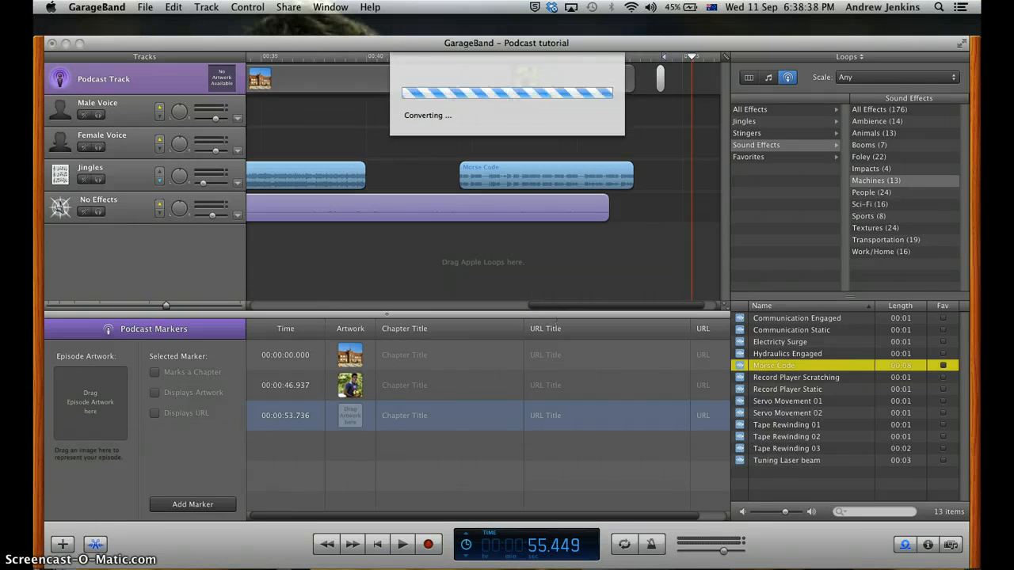
Switch to Finder, open the 2013 folder and try to open the Podcast tutorial project
mouse_move(230, 526)
left_click(238, 552)
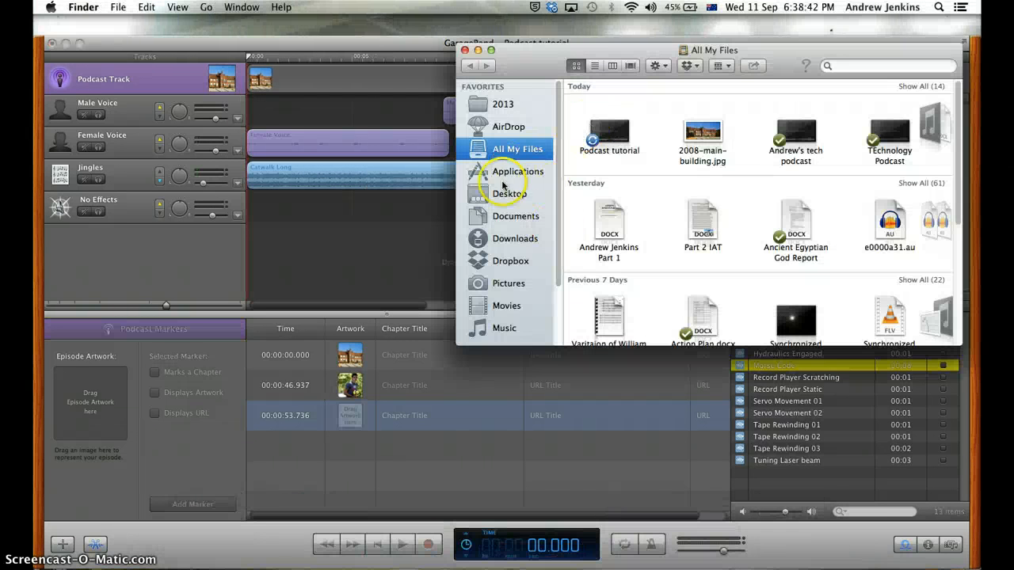
left_click(526, 108)
scroll(757, 199, "down", 2)
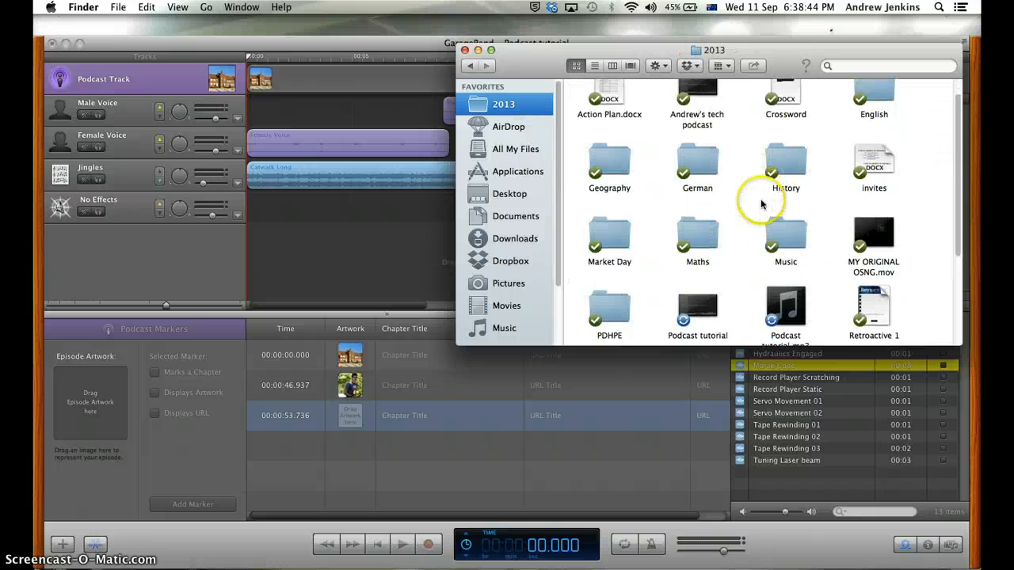
double_click(716, 262)
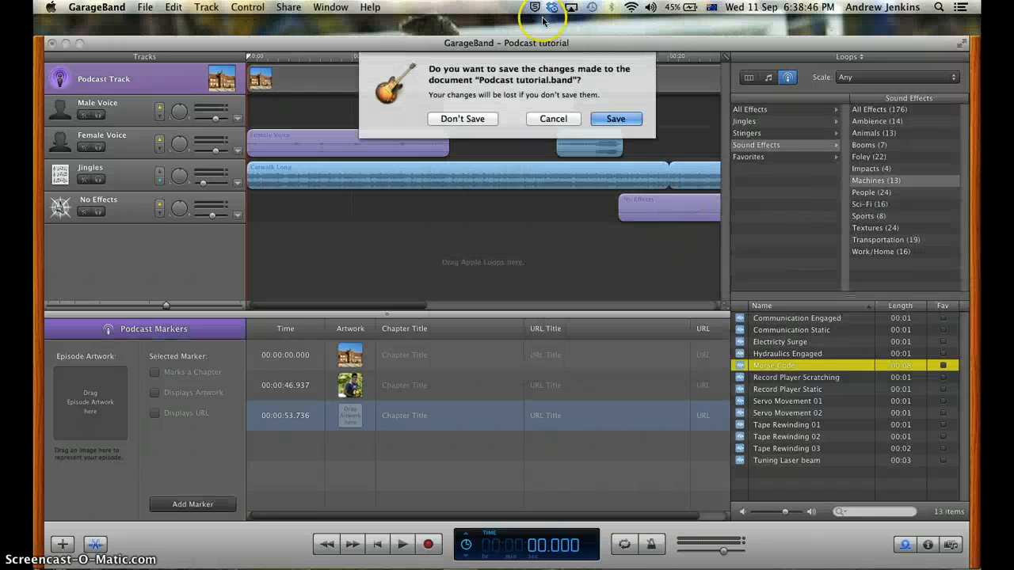
left_click(552, 118)
Return to Finder and preview the exported Podcast tutorial.mp3 in the 2013 folder
mouse_move(229, 564)
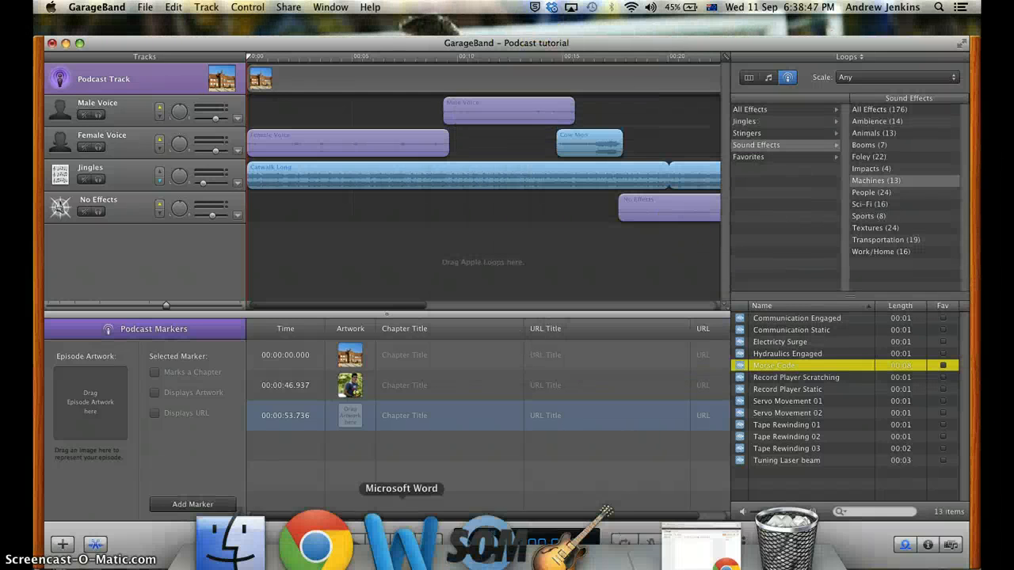
left_click(230, 538)
scroll(705, 221, "down", 2)
left_click(786, 229)
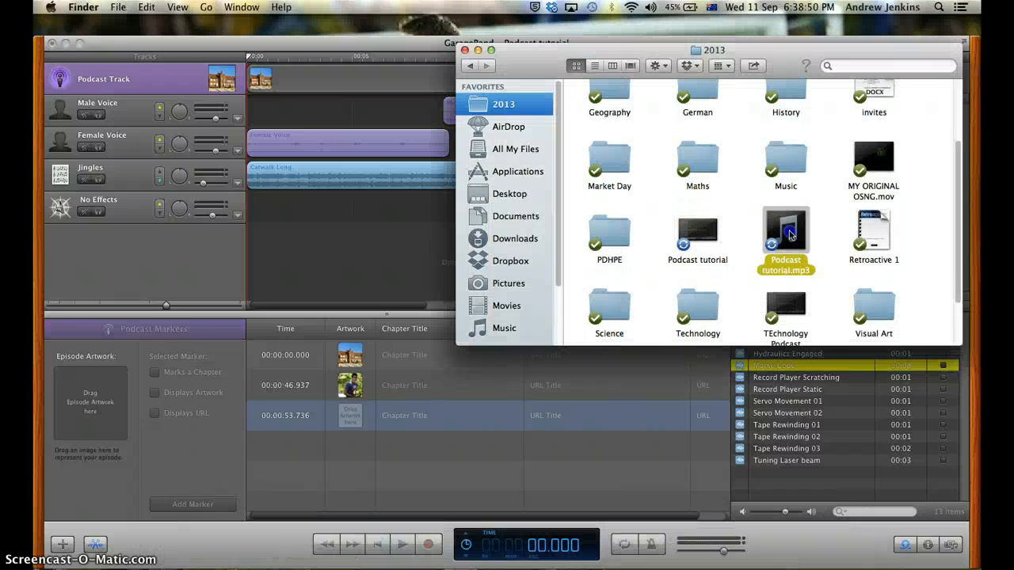
left_click(786, 230)
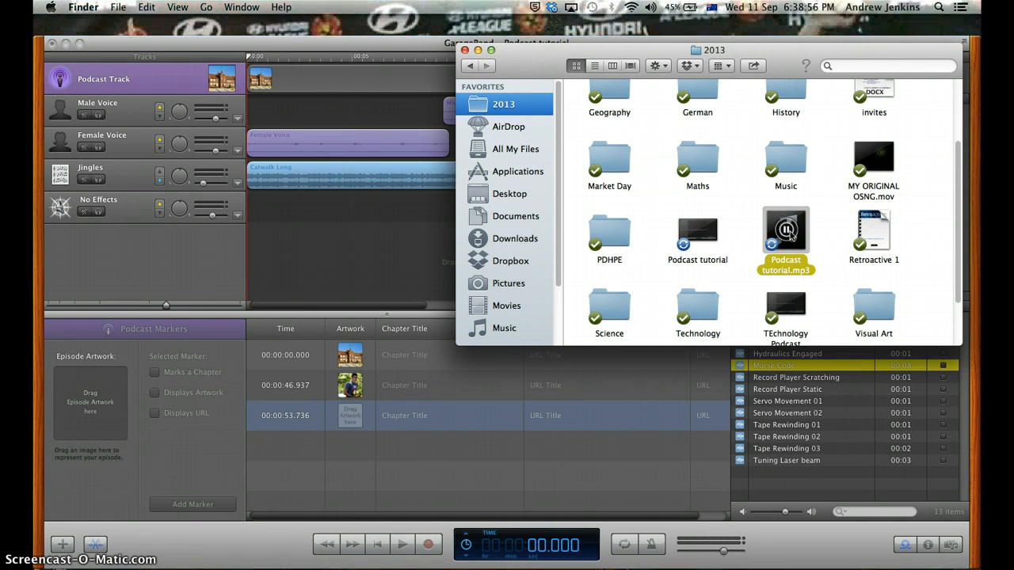
Open Podcast tutorial.mp3 with QuickTime Player, and close both the player and the Finder window
left_click(667, 69)
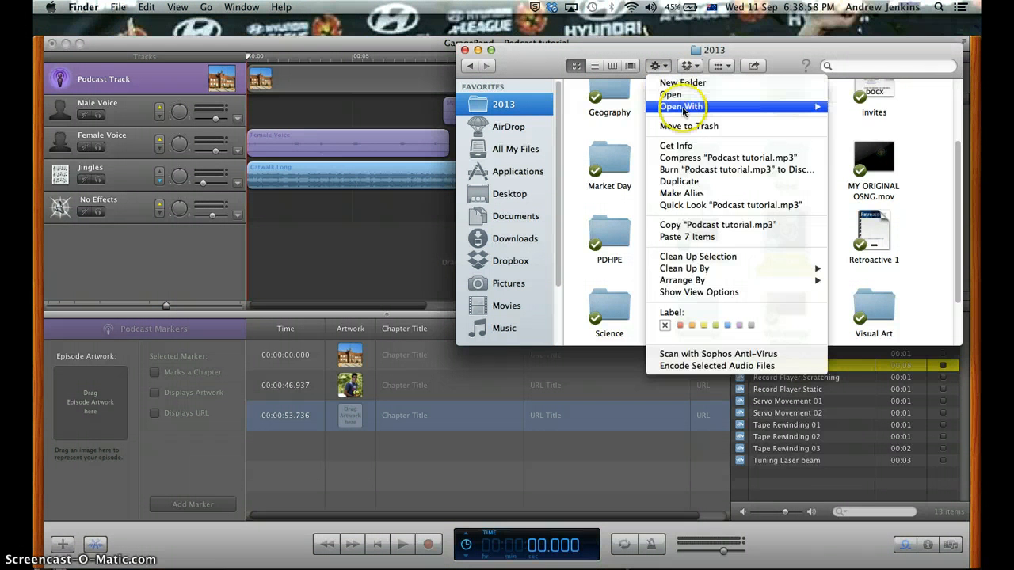
mouse_move(681, 106)
left_click(890, 140)
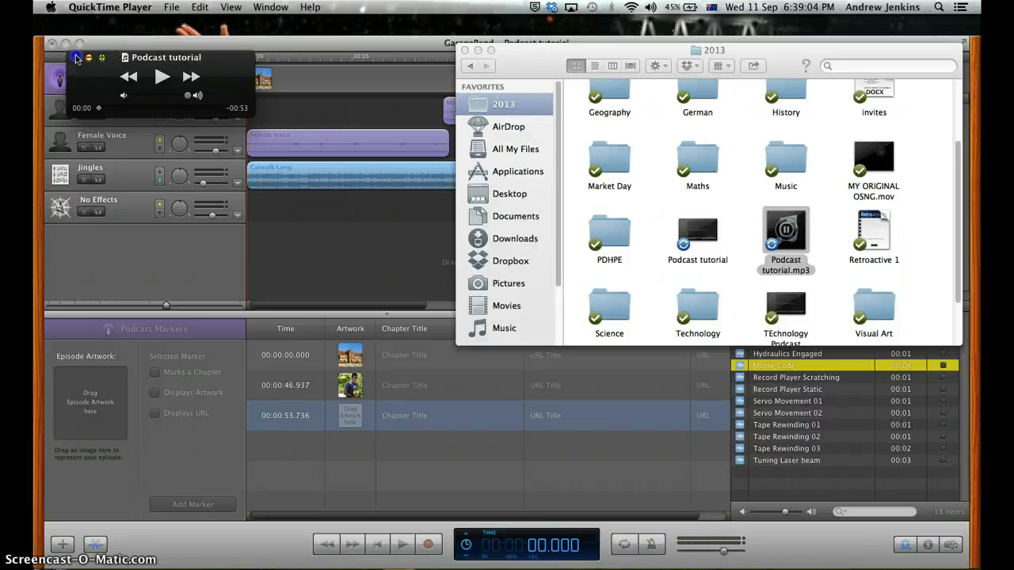
left_click(76, 58)
left_click(498, 96)
left_click(465, 50)
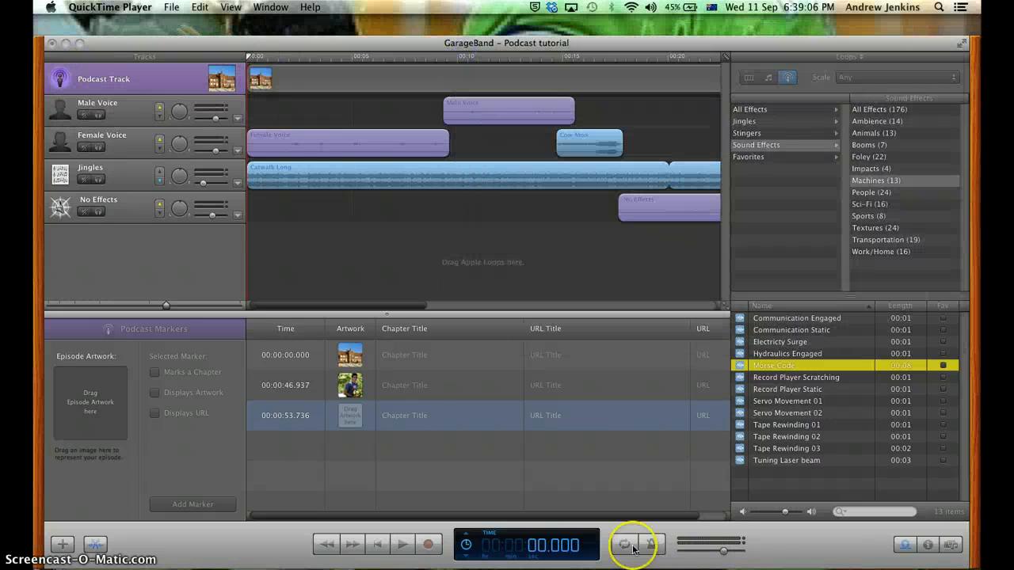
Export the podcast to disk with the AAC Encoder and custom 320 kbps, Highest quality settings, as Podcast tutorial in the 2013 folder
left_click(385, 174)
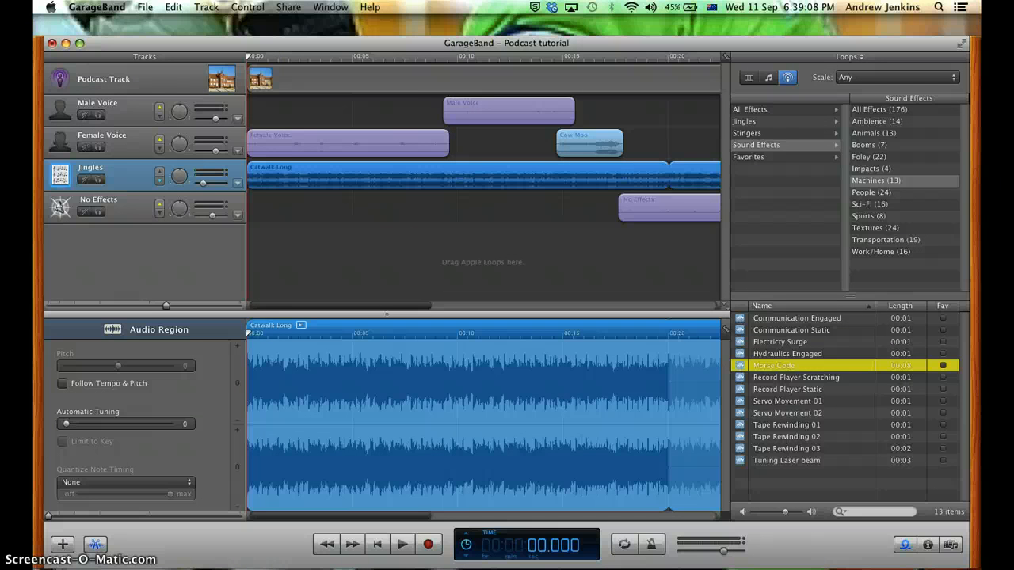
left_click(288, 7)
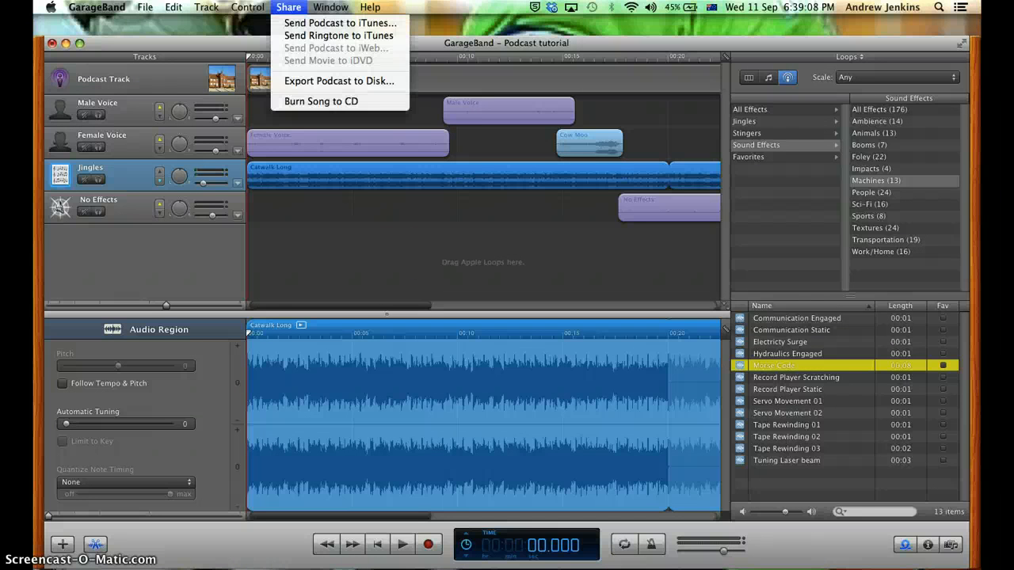
left_click(311, 80)
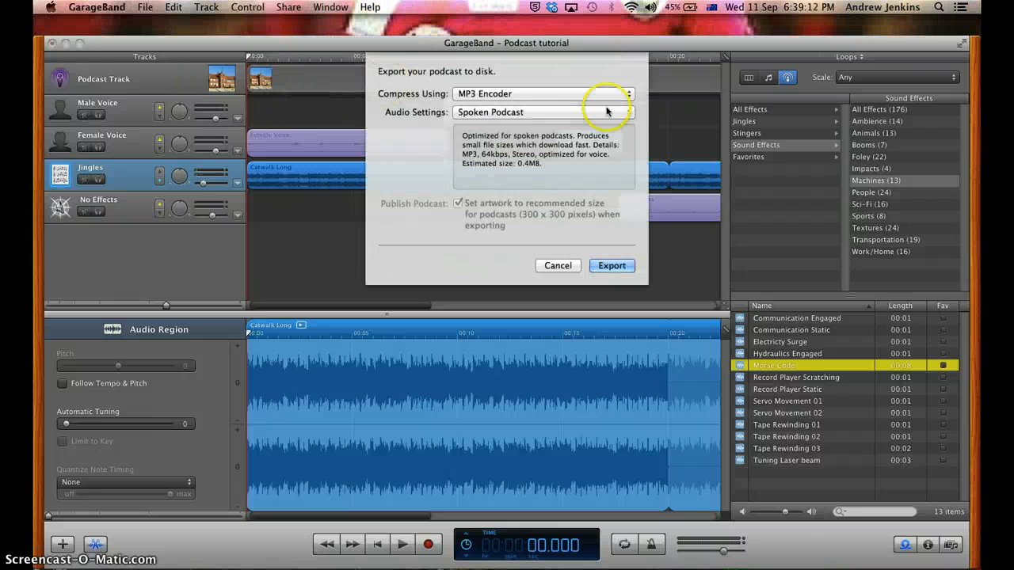
left_click(564, 97)
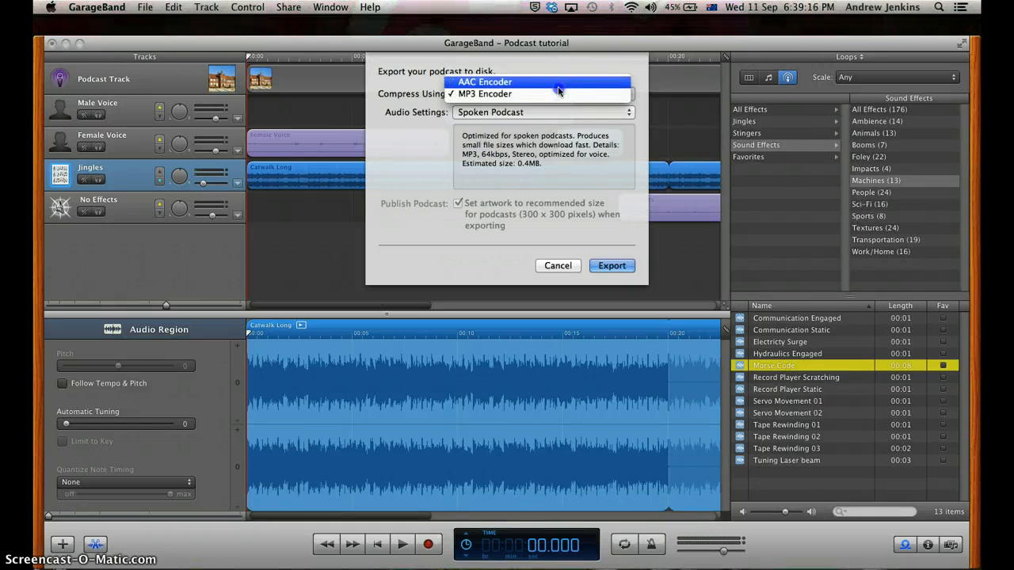
left_click(558, 83)
left_click(555, 111)
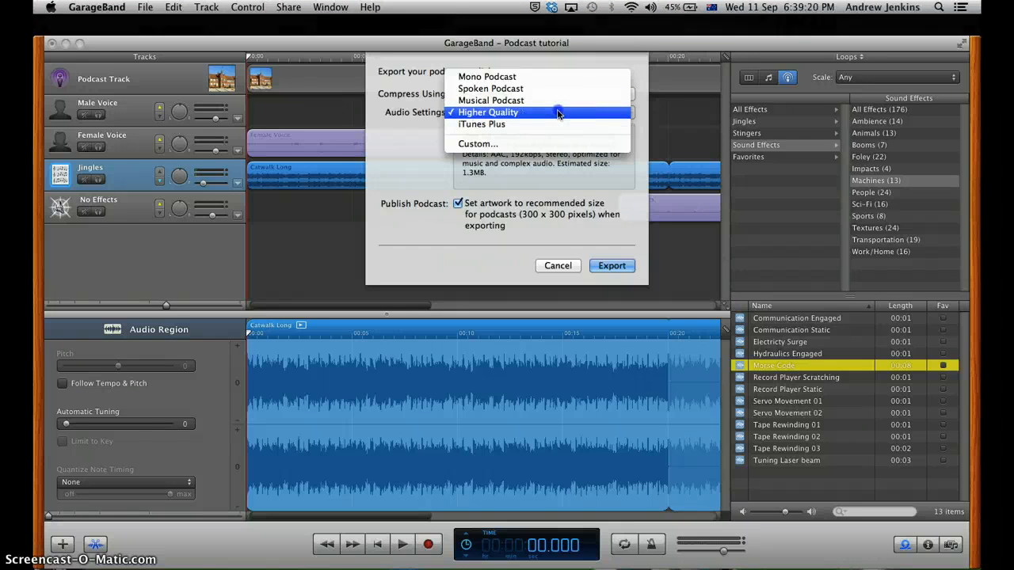
left_click(549, 143)
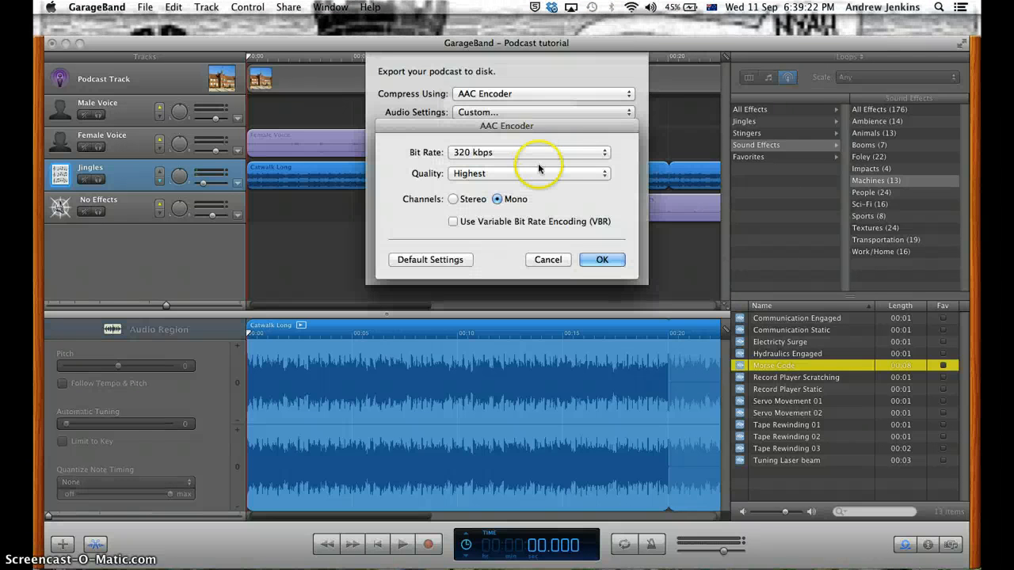
left_click(599, 261)
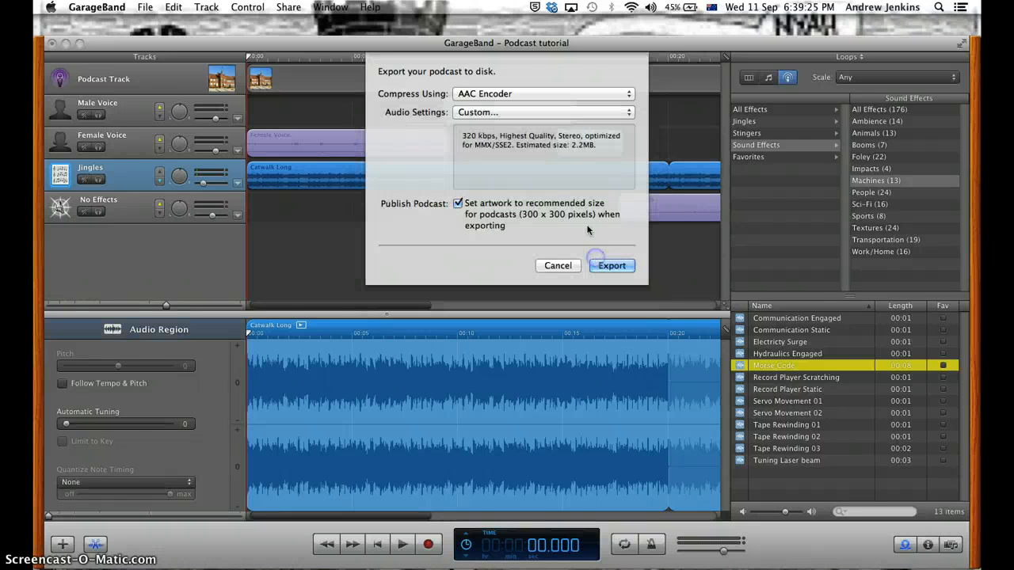
left_click(600, 269)
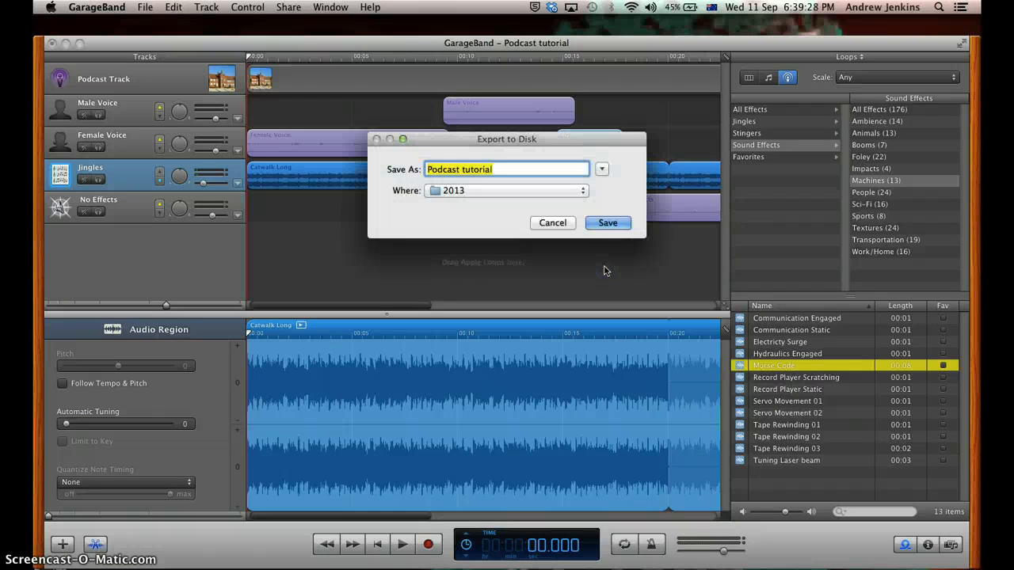
left_click(612, 222)
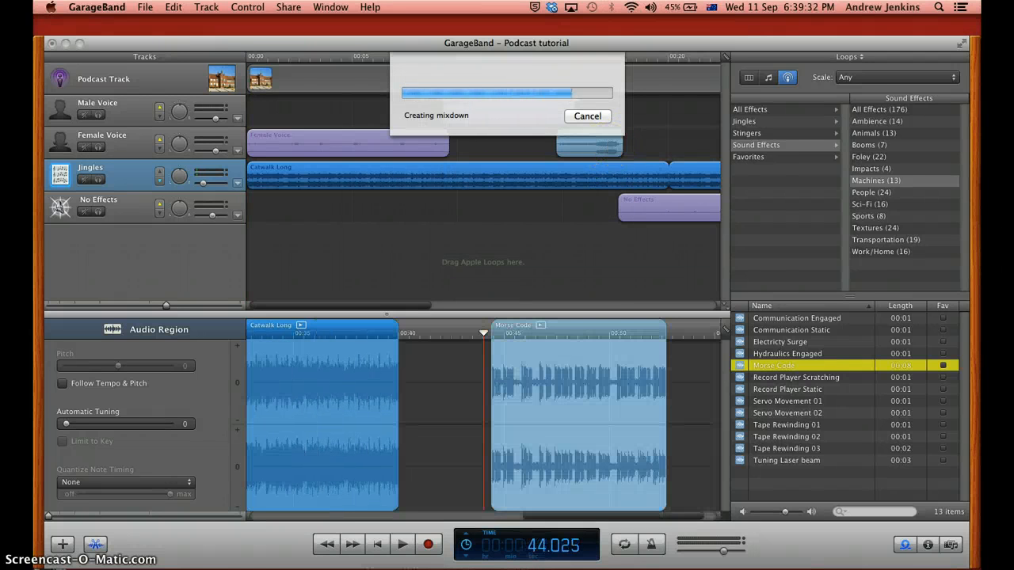
Switch to Finder and open the 2013 folder that holds the exported podcast files
mouse_move(388, 566)
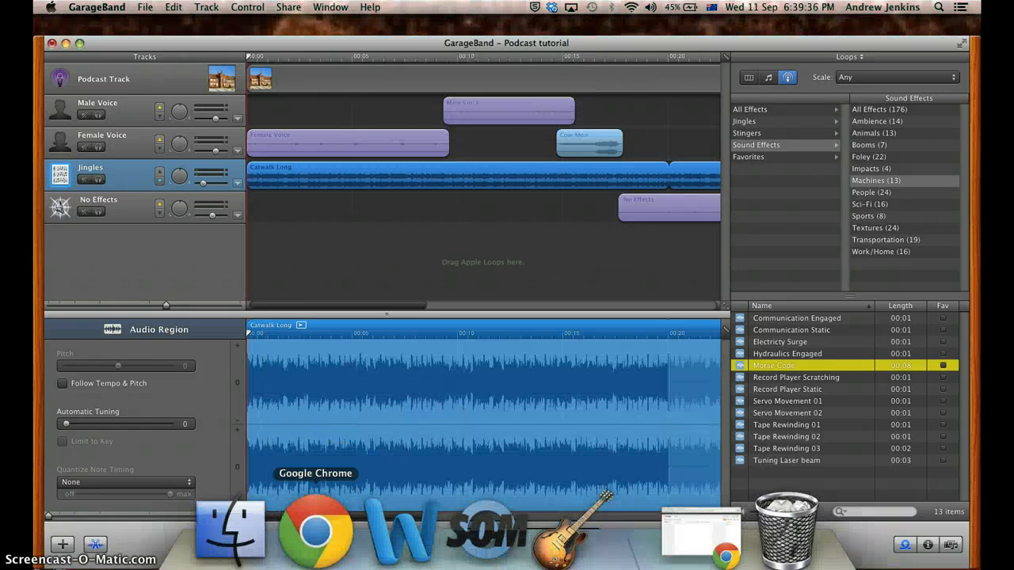
left_click(233, 534)
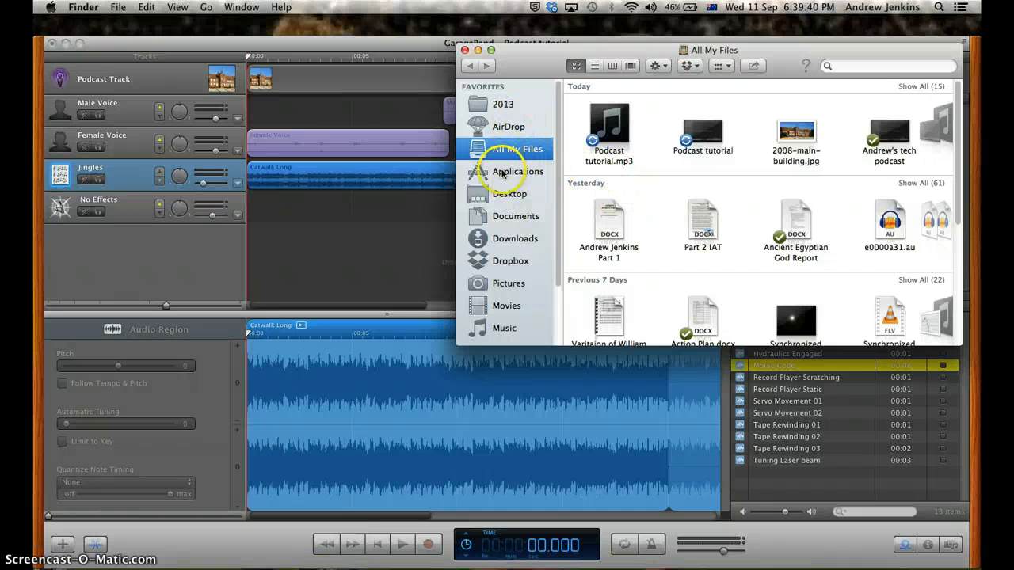
left_click(507, 104)
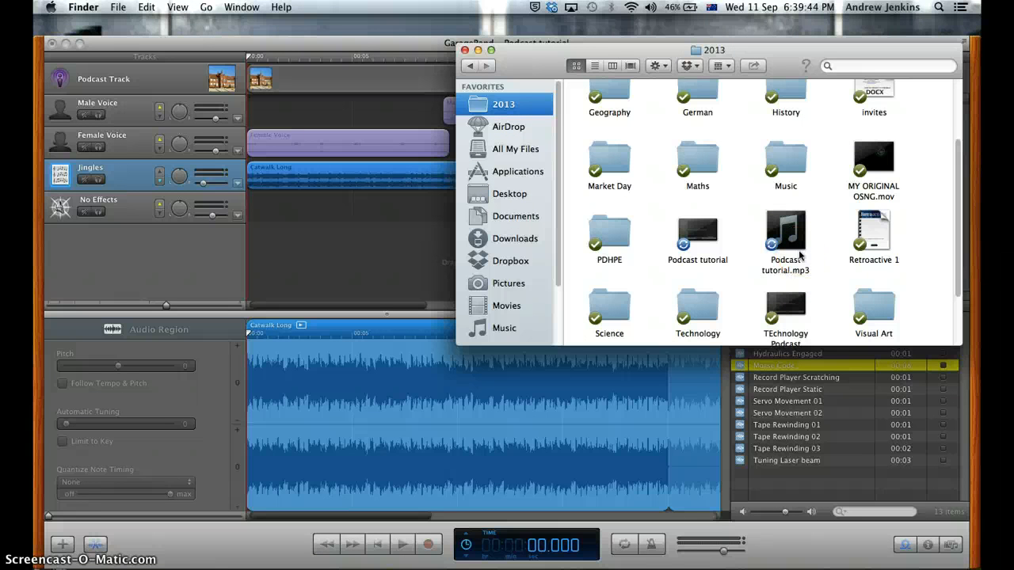
scroll(800, 255, "down", 1)
left_click(792, 228)
left_click(658, 65)
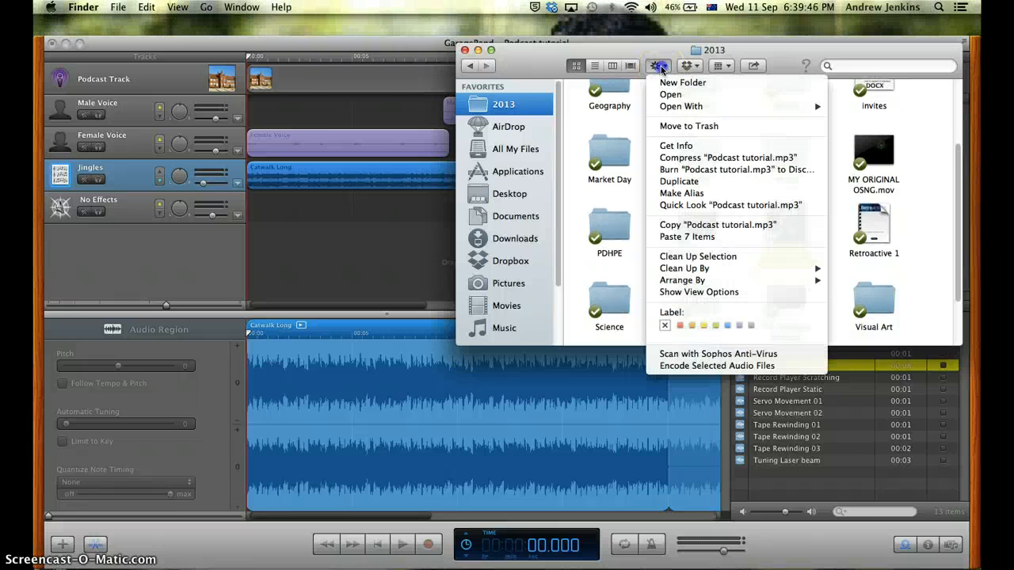
mouse_move(716, 107)
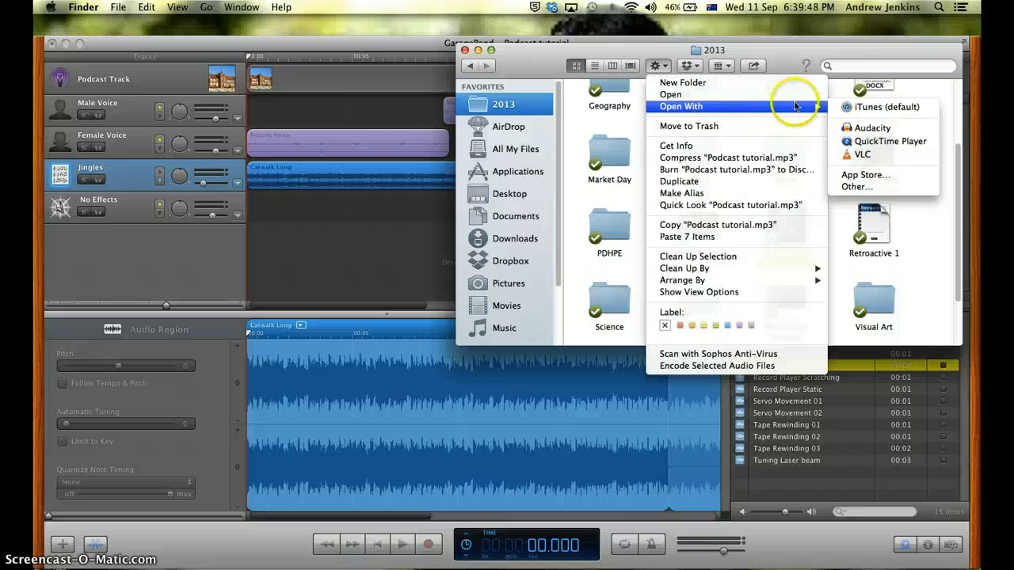
left_click(879, 141)
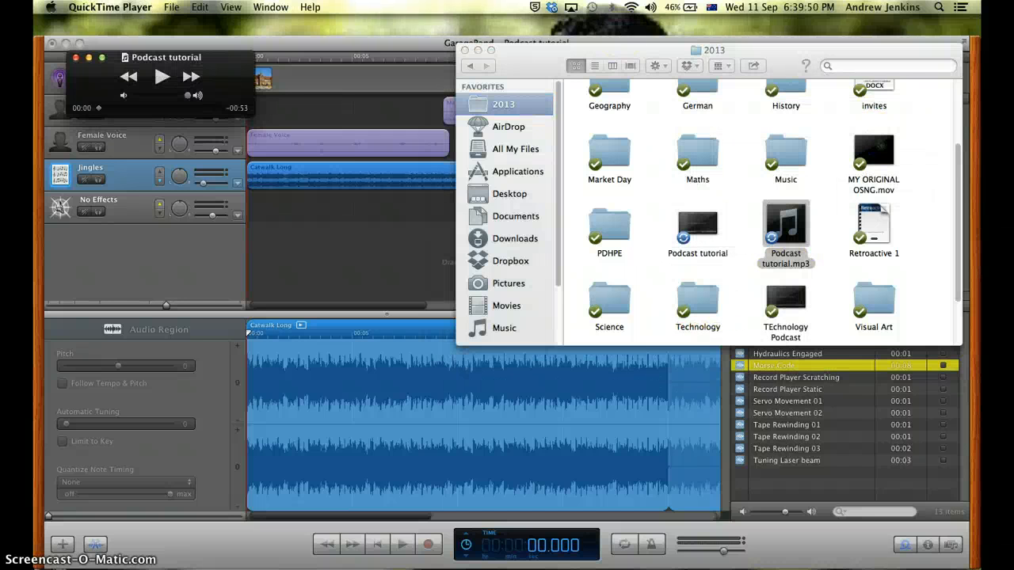
left_click(75, 57)
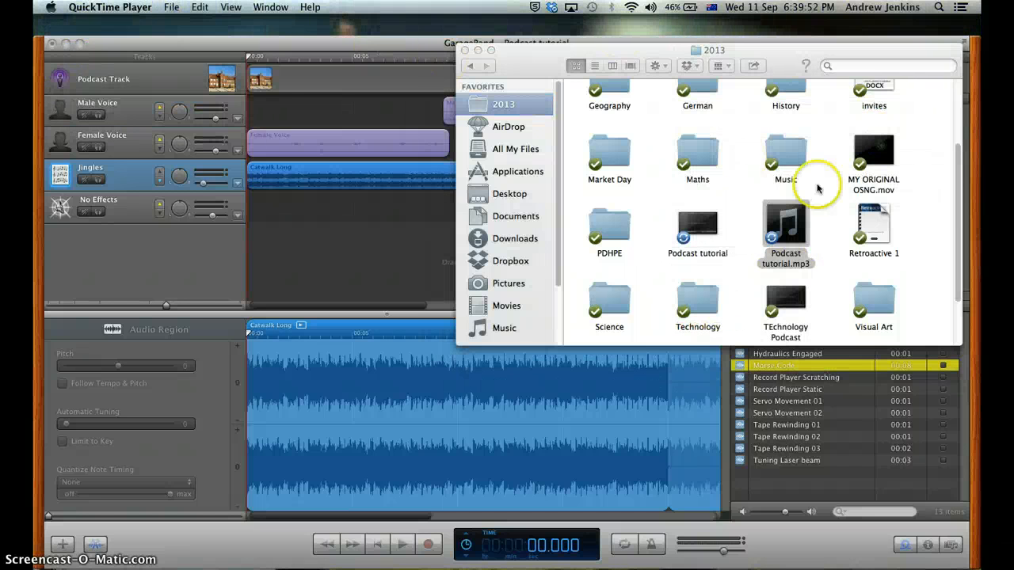
Open the exported Podcast tutorial.m4a from the 2013 folder with QuickTime Player
scroll(820, 190, "down", 2)
left_click(697, 291)
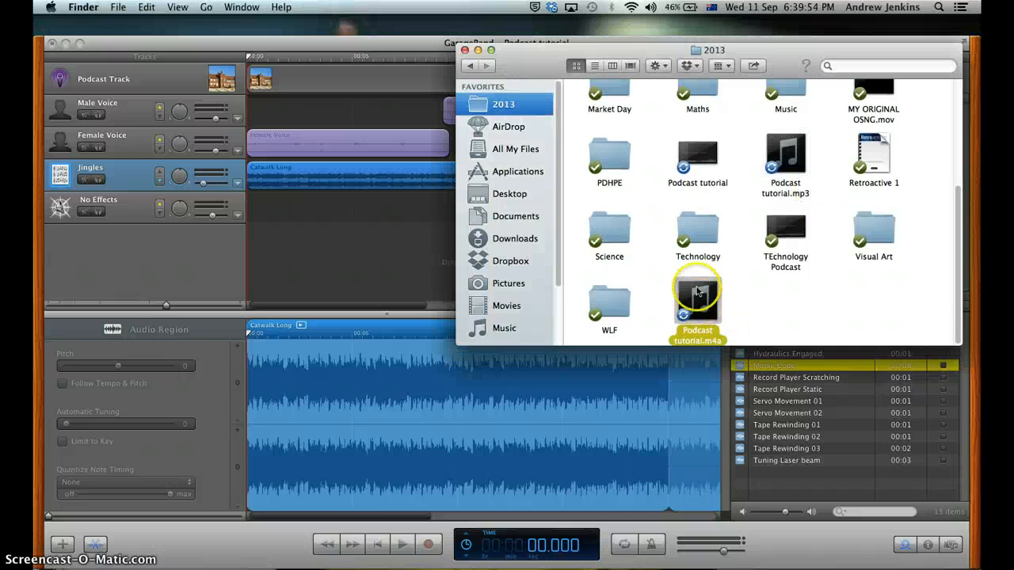
left_click(664, 70)
mouse_move(686, 106)
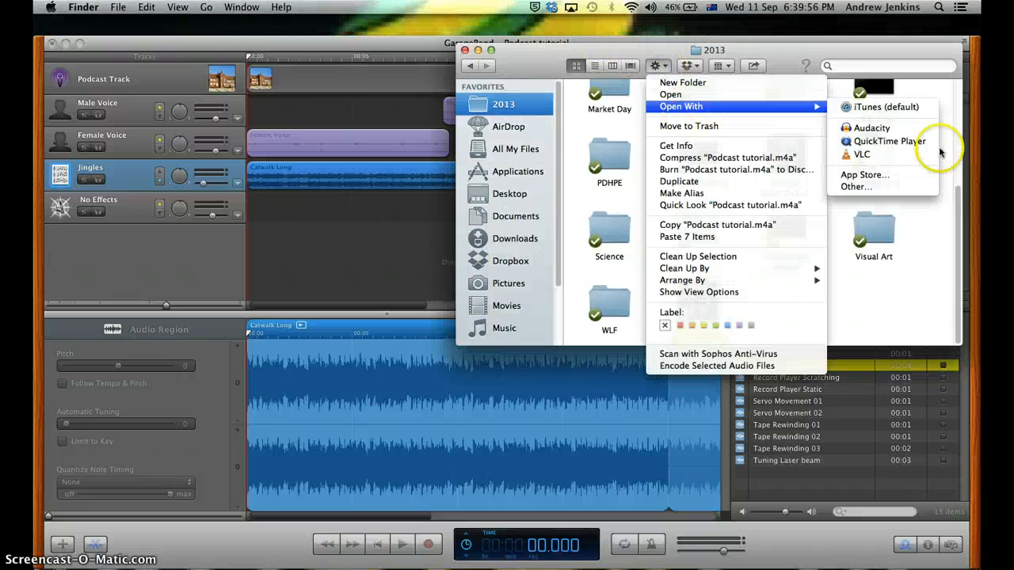
left_click(888, 141)
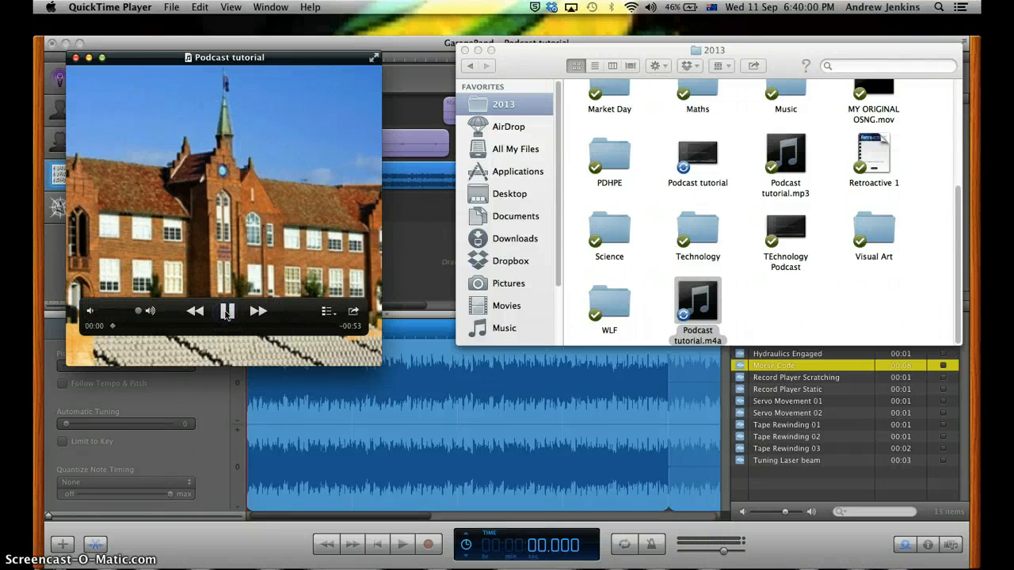
Close the Finder window, play the opening of the exported podcast with its artwork, and pause it
left_click(459, 66)
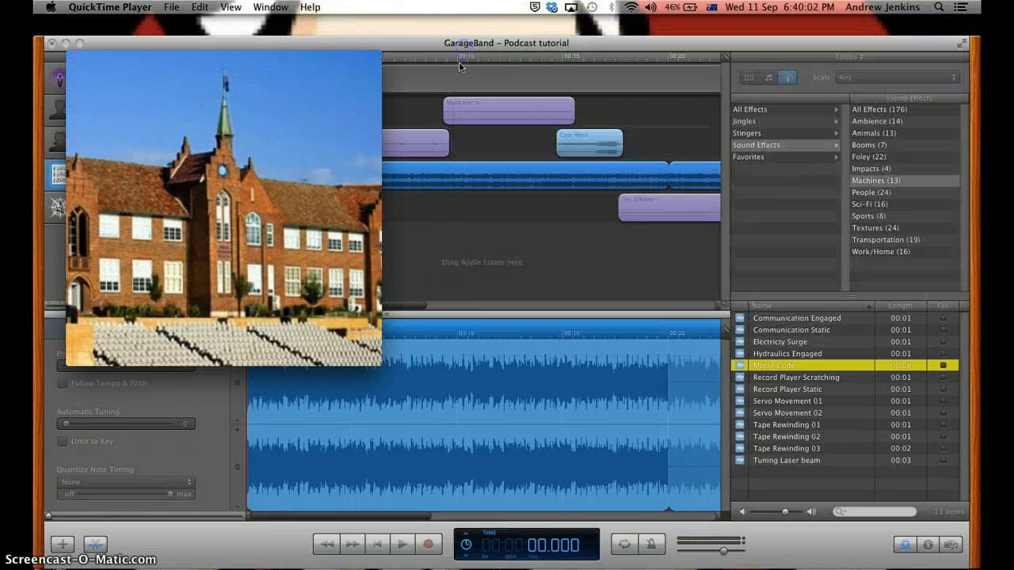
left_click(224, 317)
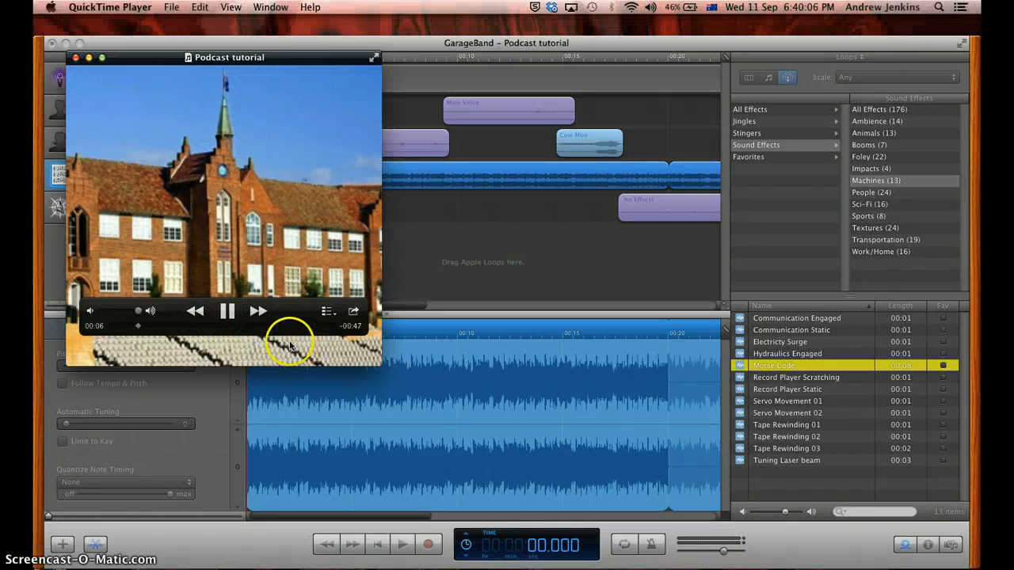
left_click(233, 311)
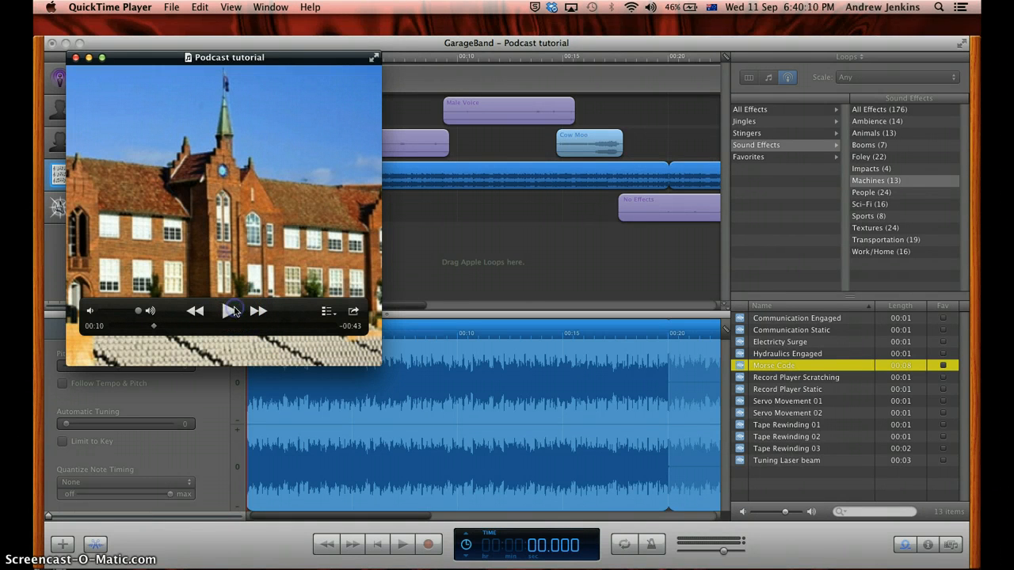